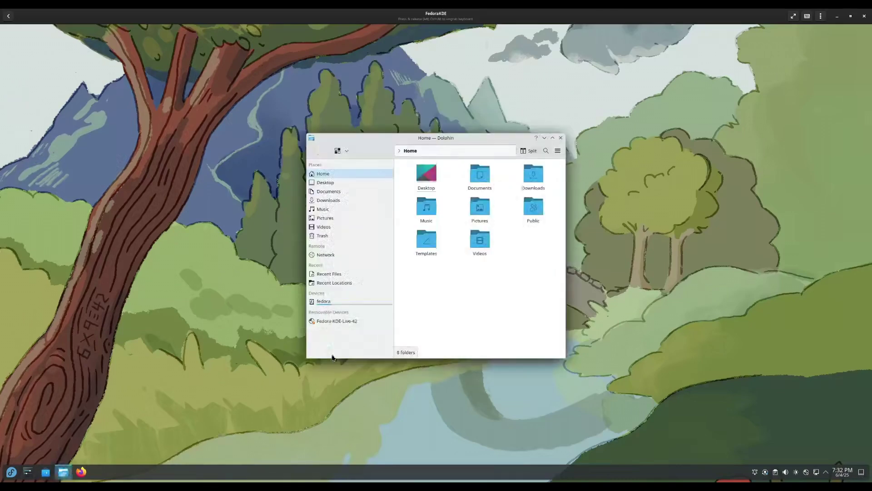
Open the Downloads folder and locate the Linux Identity Manager and Autodesk Licensing Service updates on Autodesk's Product Updates page in Firefox
left_click(347, 200)
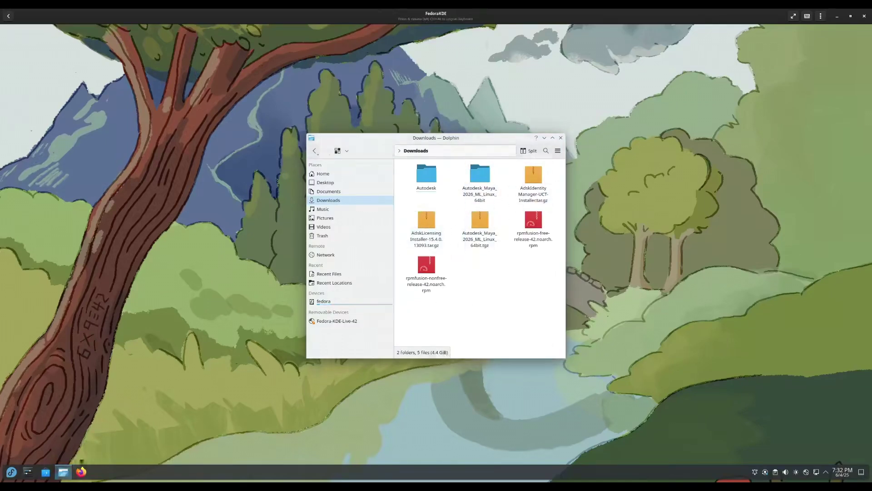
left_click(81, 472)
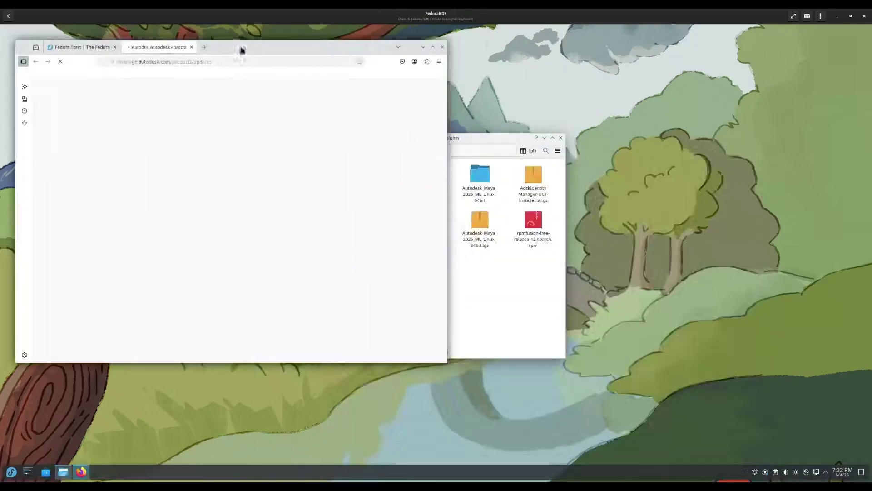
left_click_drag(239, 46, 279, 75)
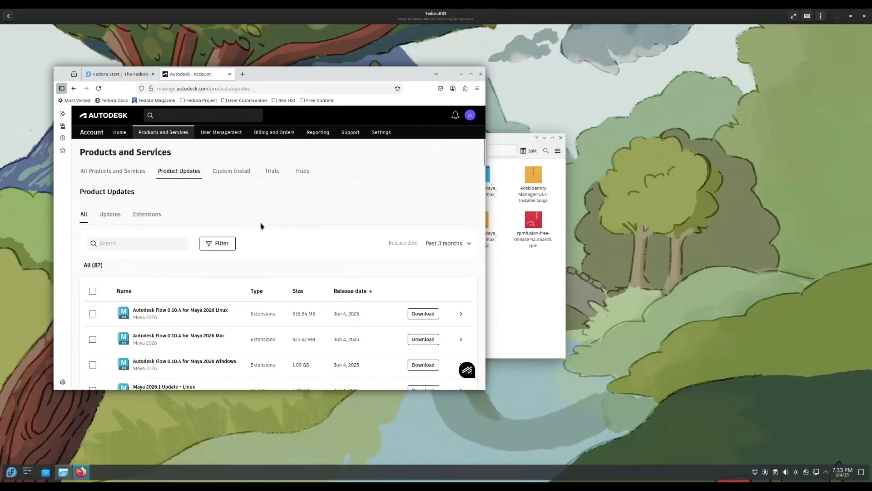
scroll(266, 220, "down", 15)
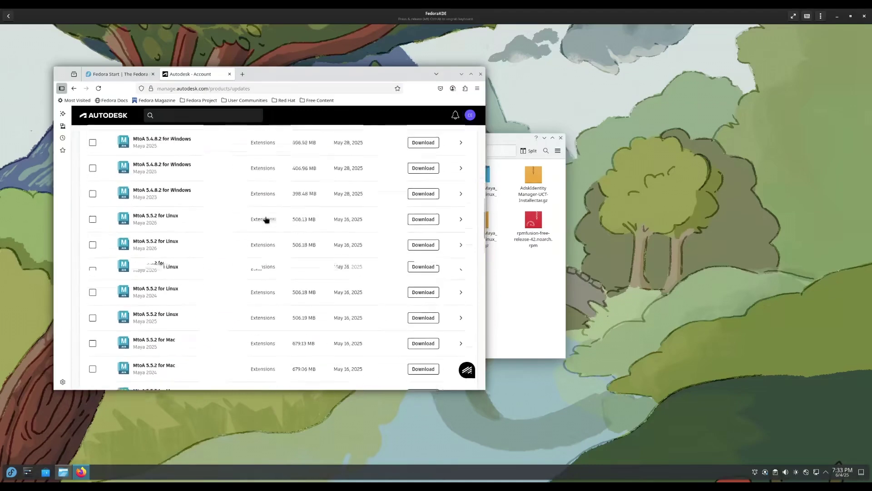
scroll(266, 220, "down", 15)
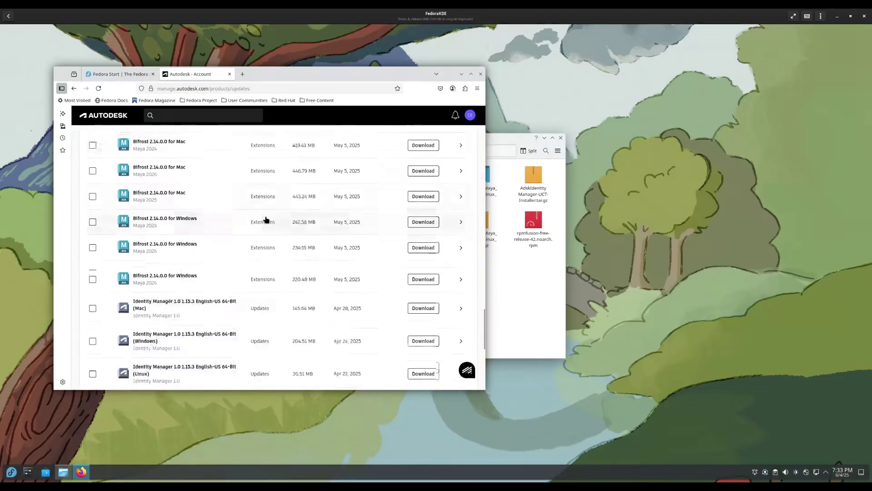
scroll(267, 220, "down", 5)
scroll(244, 238, "up", 3)
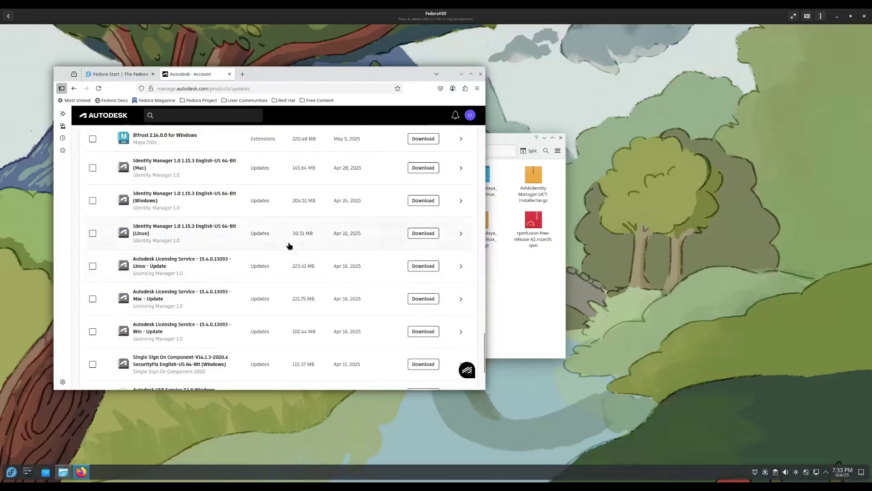
Search the web for "maya libraries linux" in a new tab and open Autodesk's "Additional required Linux libraries for Maya" page
left_click(244, 75)
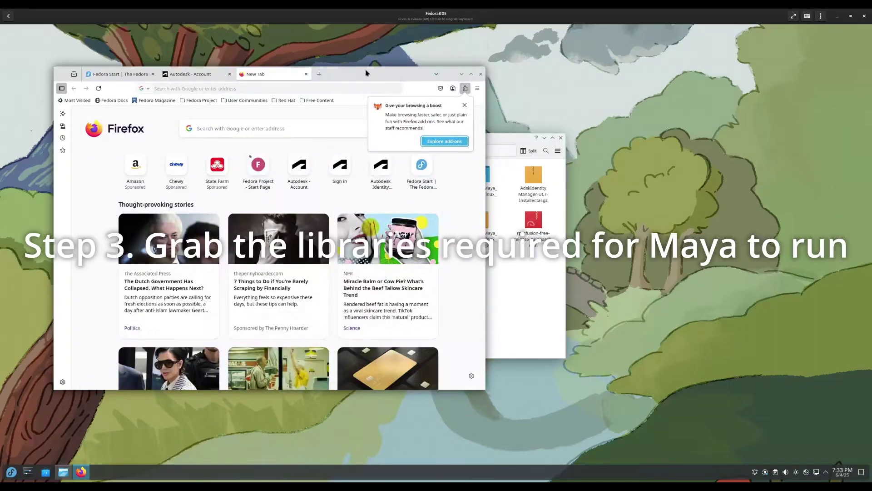
left_click(353, 85)
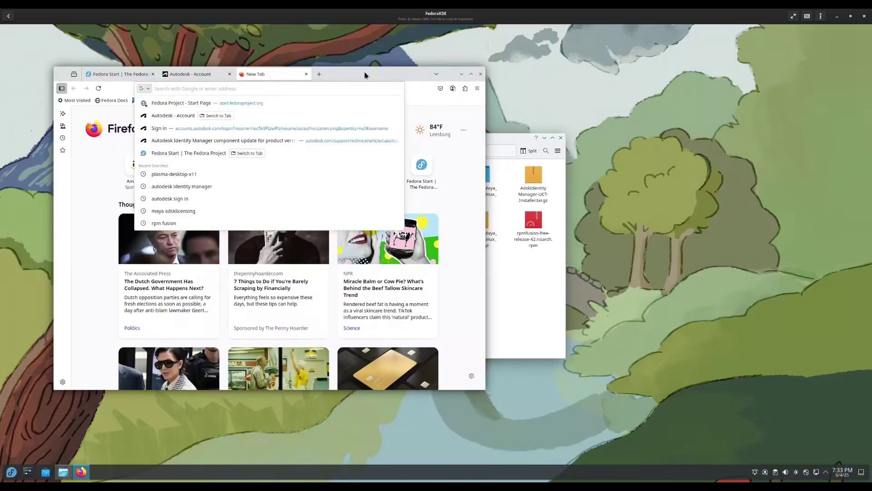
type("maya li")
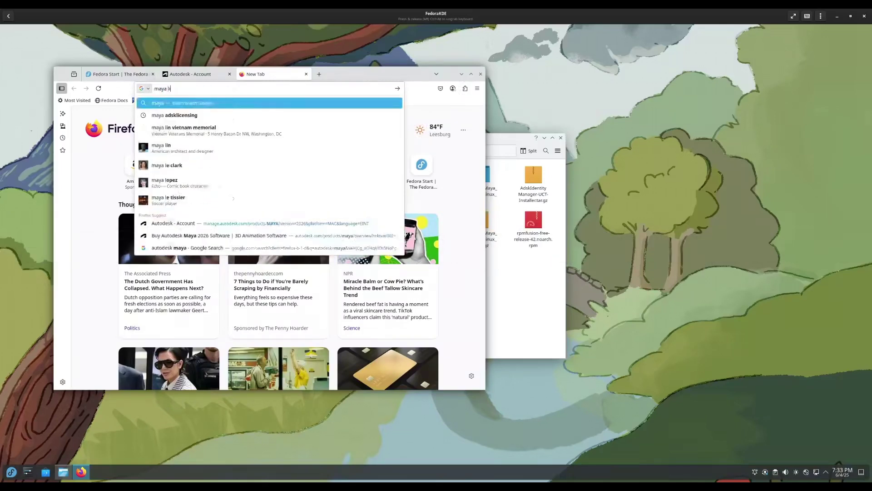
type("braries linux\\")
key("Return")
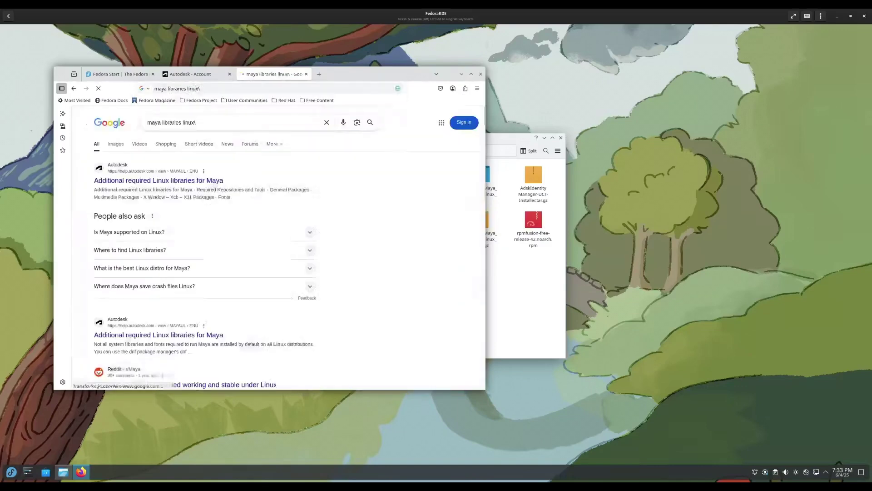
left_click(183, 181)
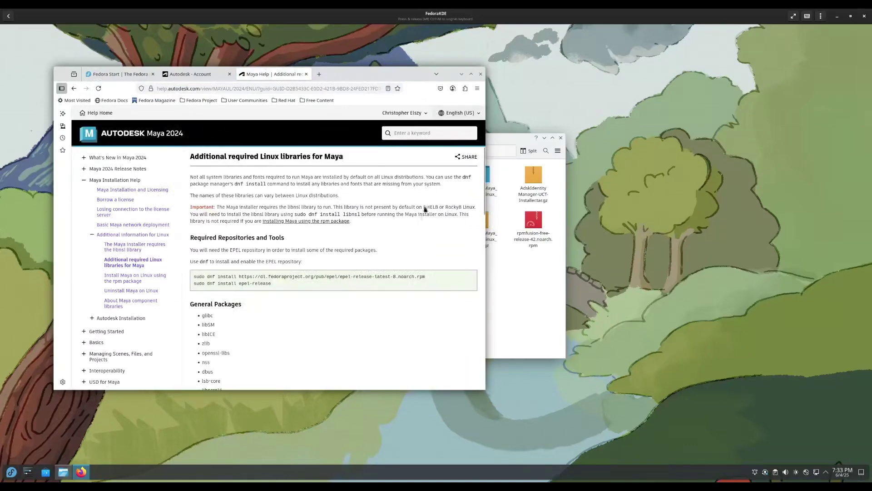
Examine the general, multimedia, X11 and font package lists on the required Linux libraries page
scroll(421, 217, "down", 5)
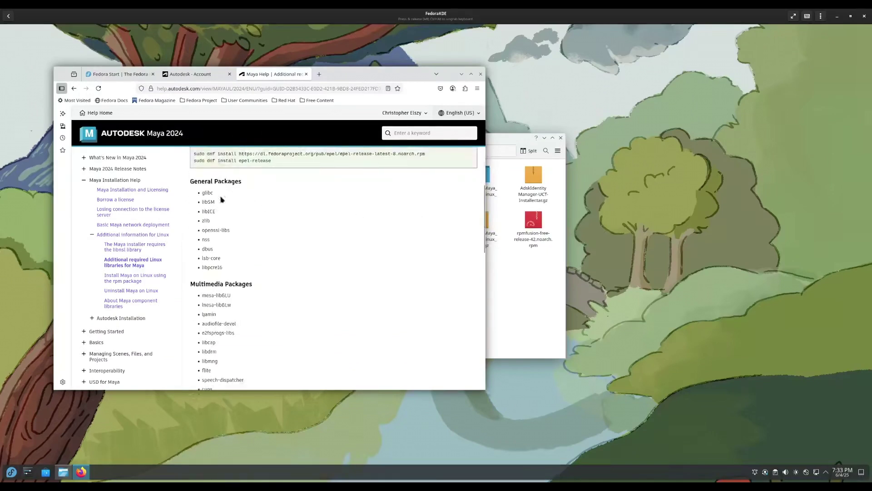
scroll(227, 245, "down", 5)
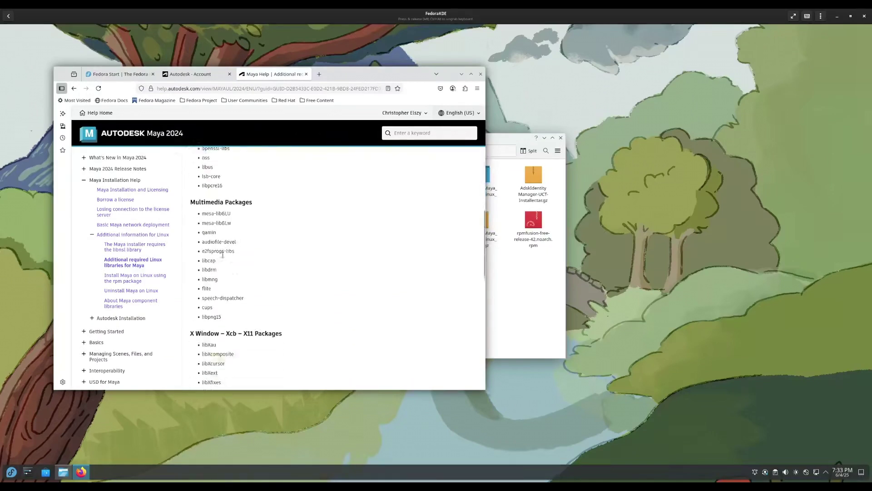
scroll(227, 248, "down", 5)
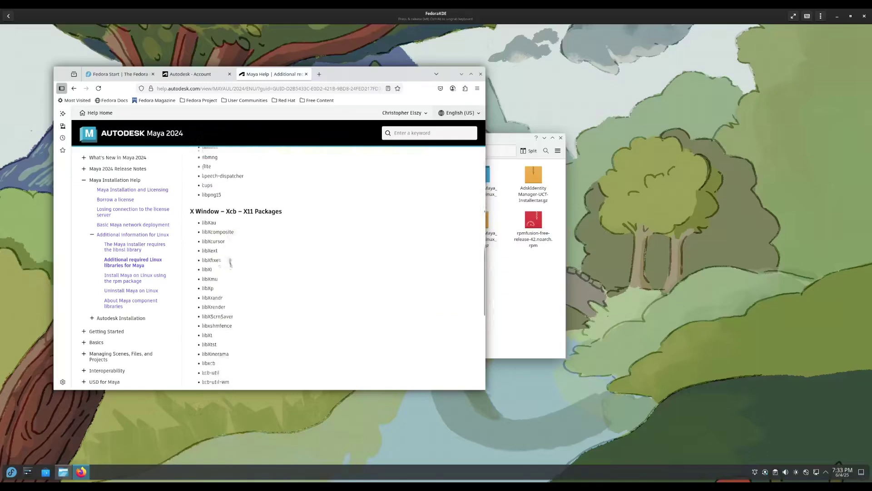
scroll(231, 266, "down", 5)
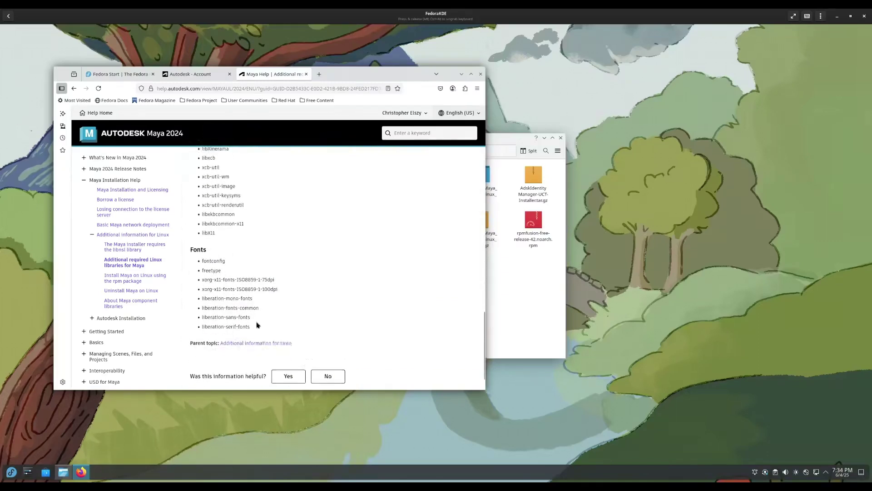
scroll(257, 324, "up", 5)
scroll(257, 323, "up", 10)
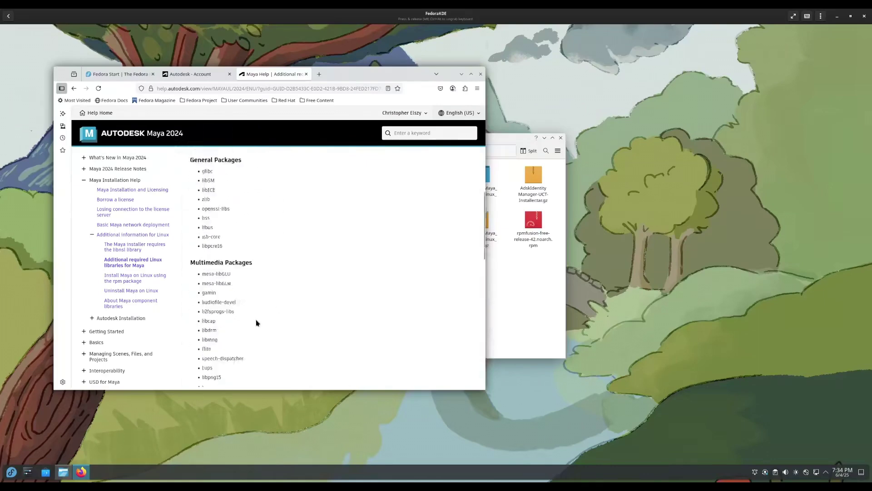
scroll(257, 324, "down", 4)
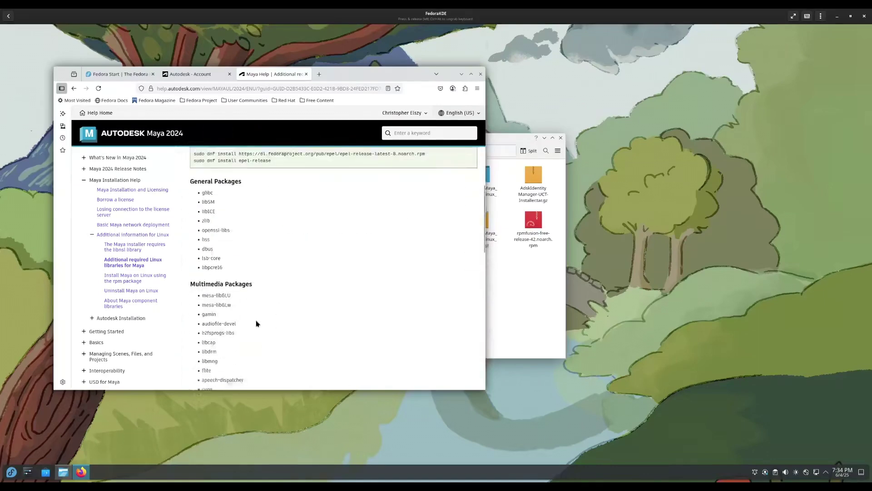
scroll(257, 324, "down", 15)
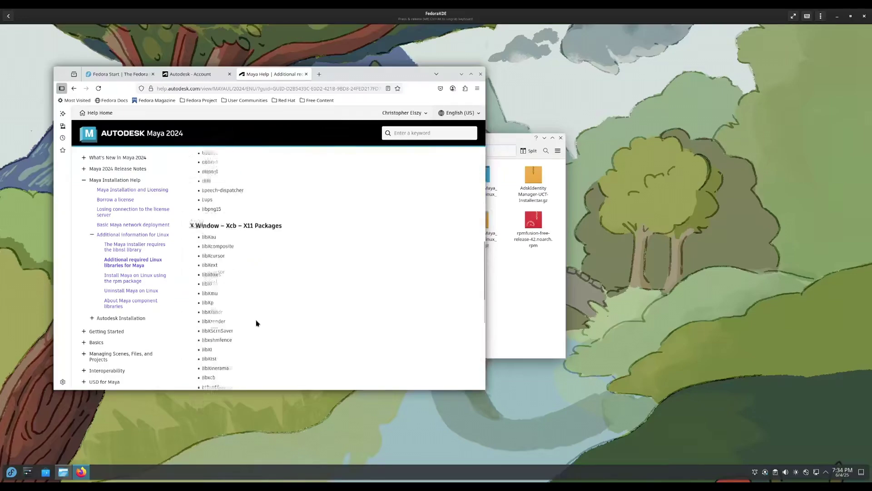
scroll(257, 322, "down", 5)
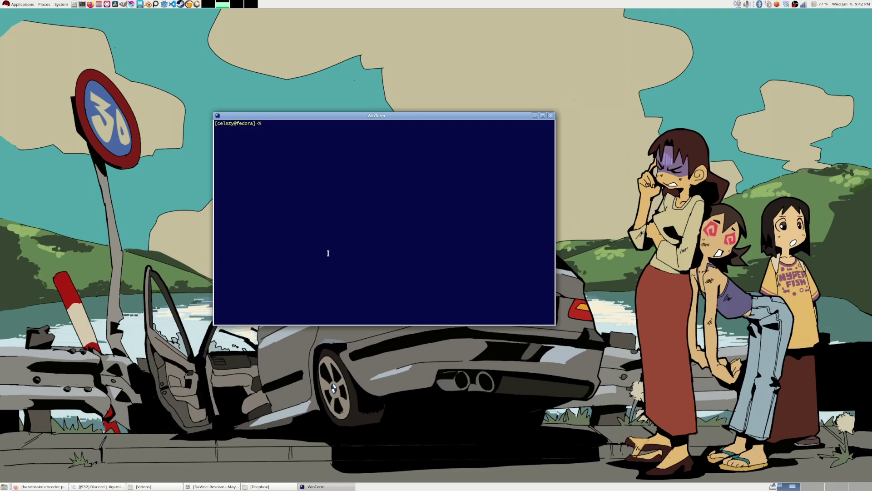
In the terminal, change to the Maya 2024 binaries directory, /usr/autodesk/maya2024/bin
type("cd /")
type("usr/a")
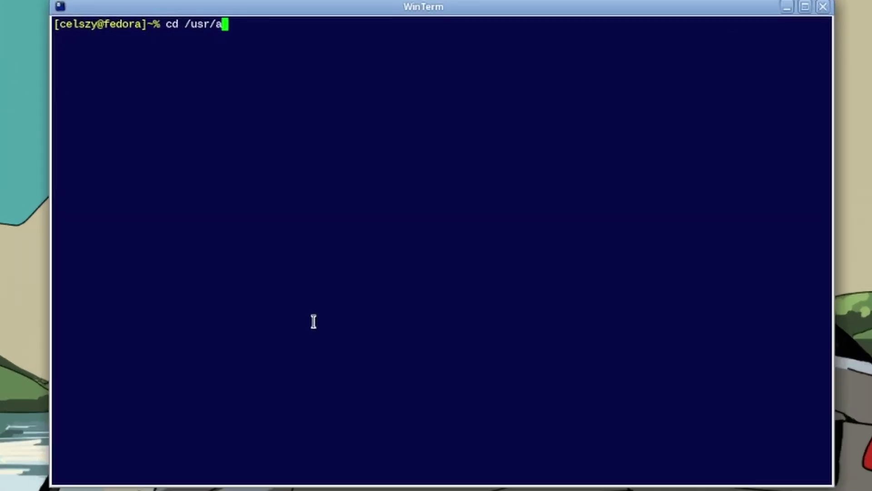
type("utodesk/Maya20")
key("BackSpace")
key("BackSpace")
key("BackSpace")
key("BackSpace")
key("BackSpace")
key("BackSpace")
type("maya")
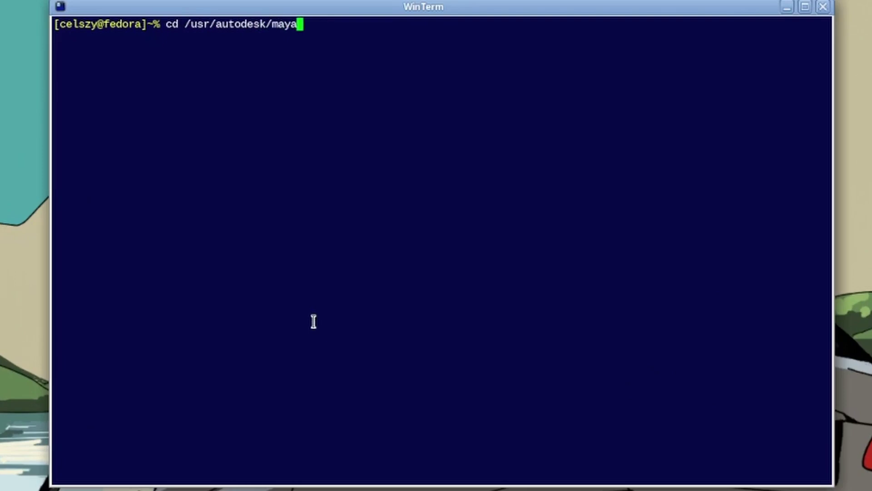
type("2024/bin/")
key("Return")
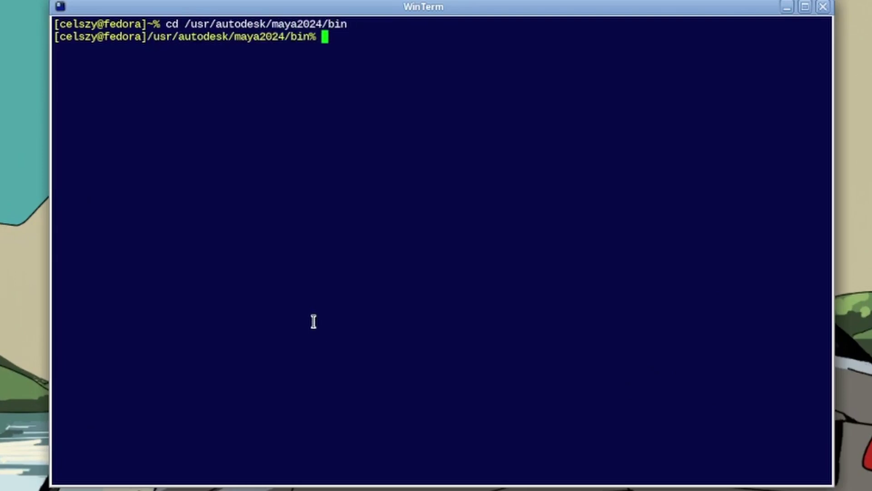
List the directory's contents and check maya.bin for missing libraries with ldd maya.bin | grep "not found"
type("ls")
key("Return")
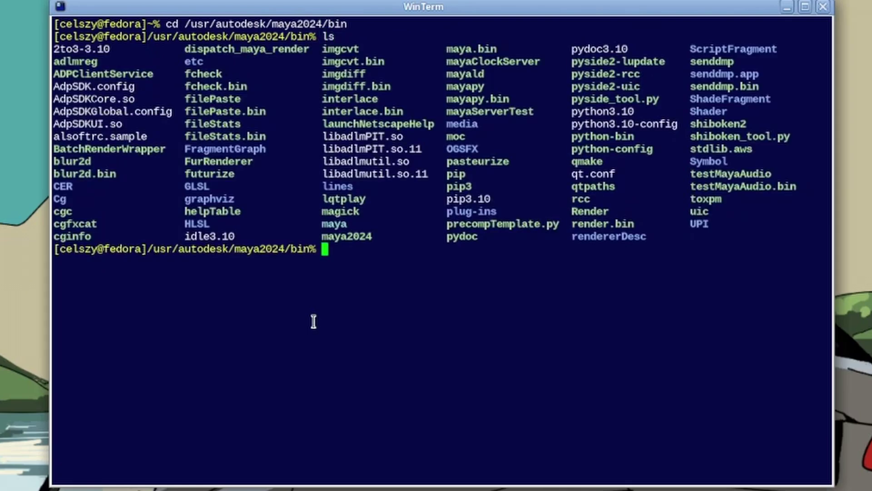
type("ldd maya")
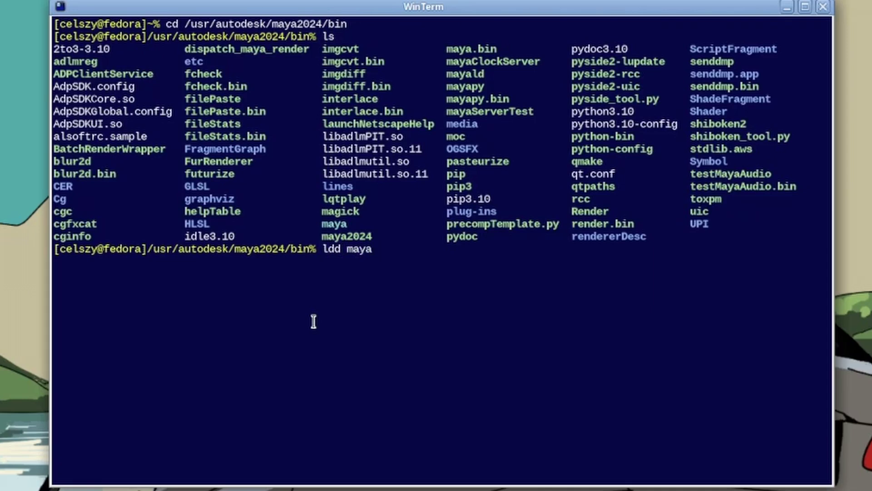
type(".bin | grep \"not found\"")
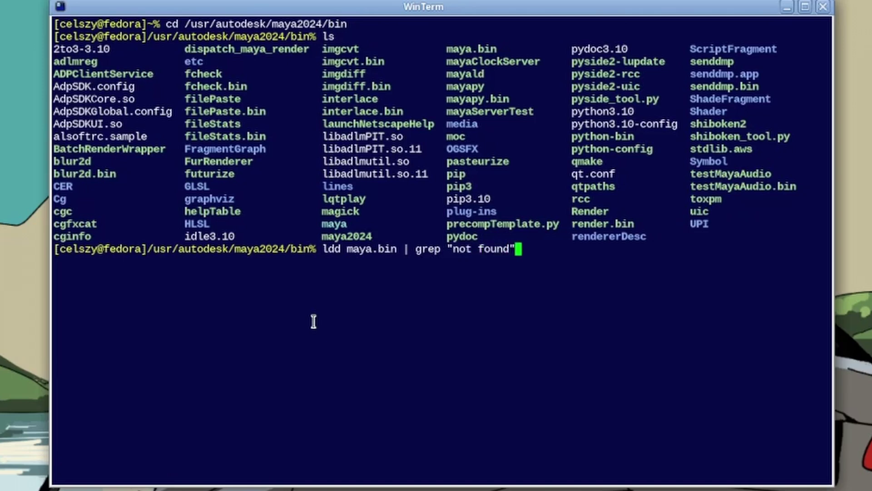
key("Return")
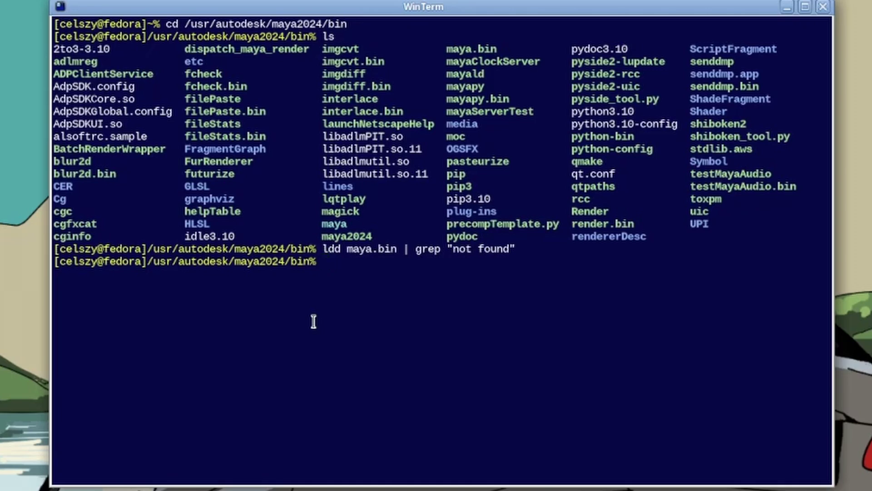
Change to the /opt/Autodesk directory, list its contents and clear the terminal view
type("cd /o")
key("BackSpace")
key("BackSpace")
type("/opt/Autodesk")
key("Return")
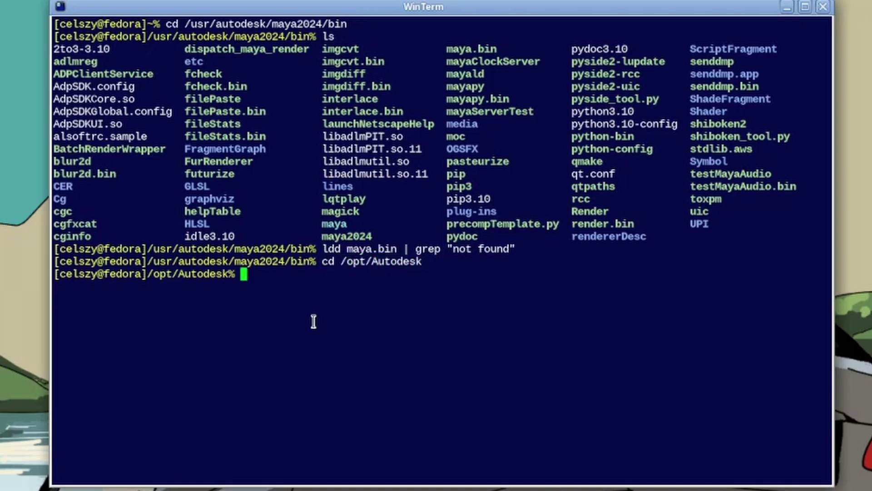
type("ls")
key("Return")
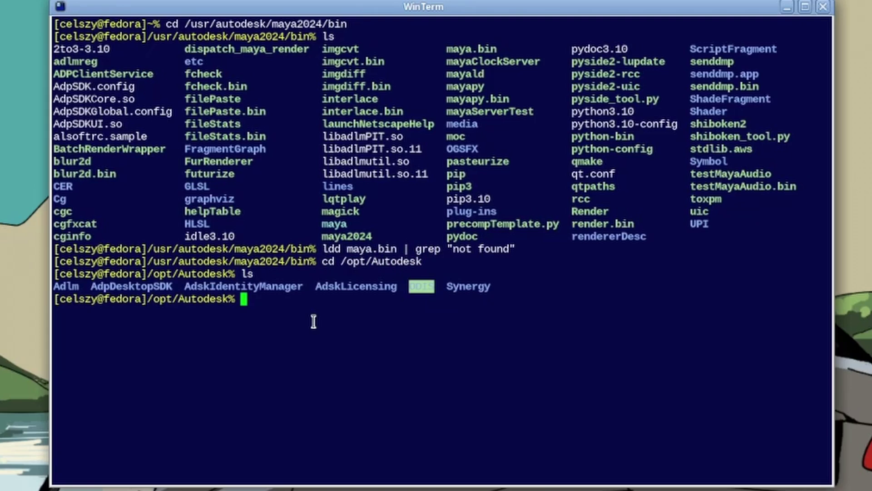
key("ctrl+l")
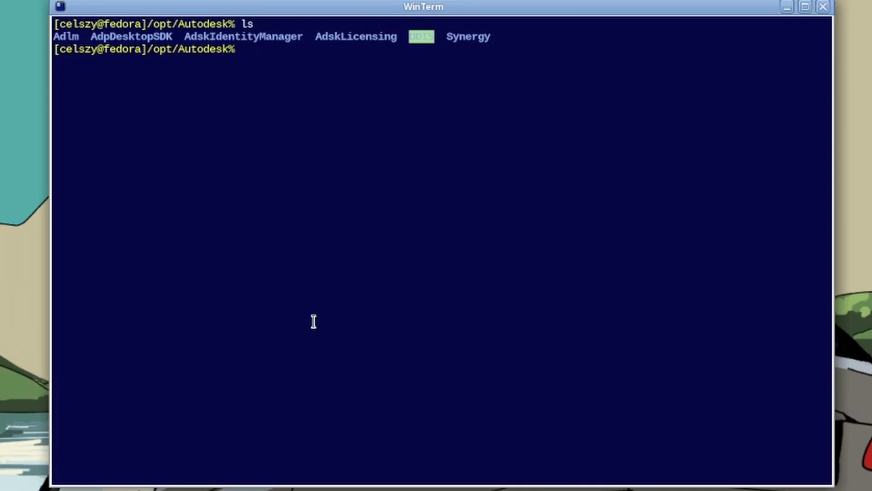
Query which package supplies libtiff with dnf provides libtiff
type("ldd")
key("BackSpace")
key("BackSpace")
key("BackSpace")
type("dnf provides ")
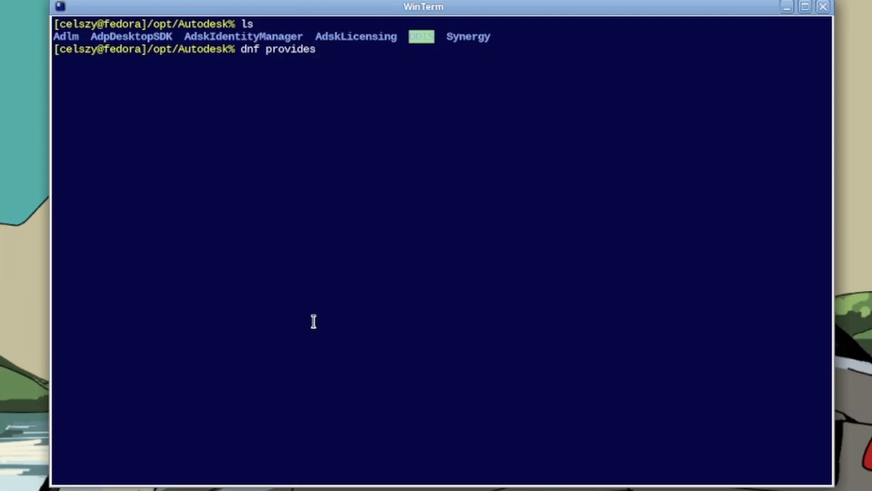
type("libtiff")
key("Return")
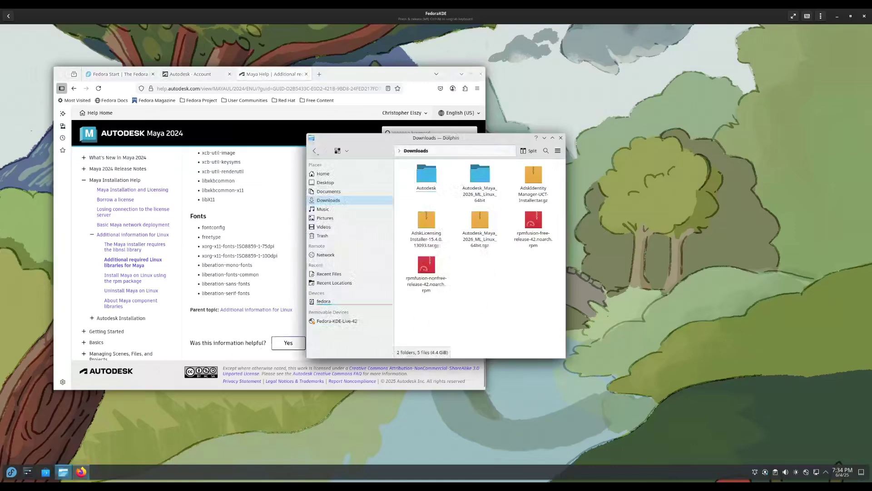
Launch Konsole on the Fedora KDE machine, change to the Downloads directory and list its contents
left_click(11, 471)
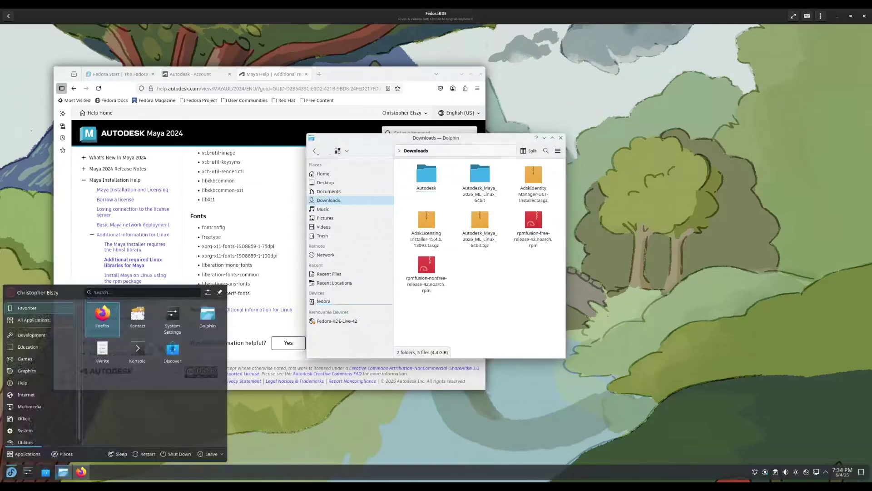
left_click(137, 350)
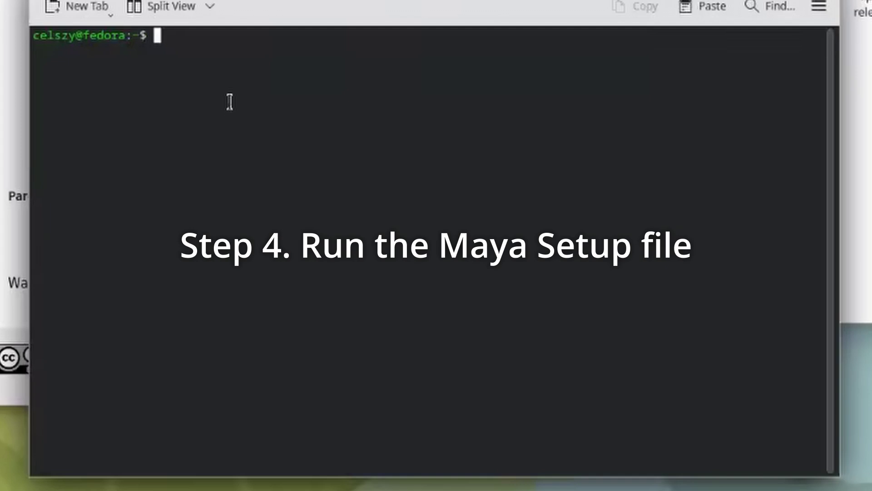
type("cd Down")
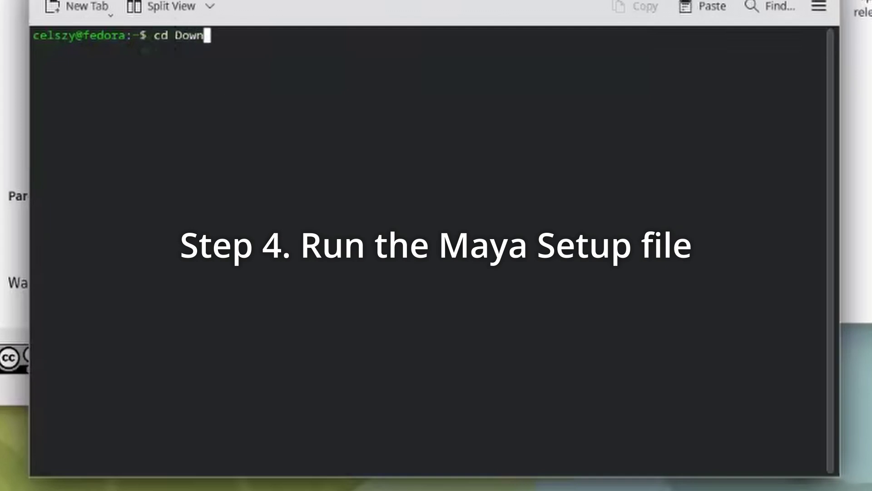
type("loads")
key("Return")
type("ls")
key("Return")
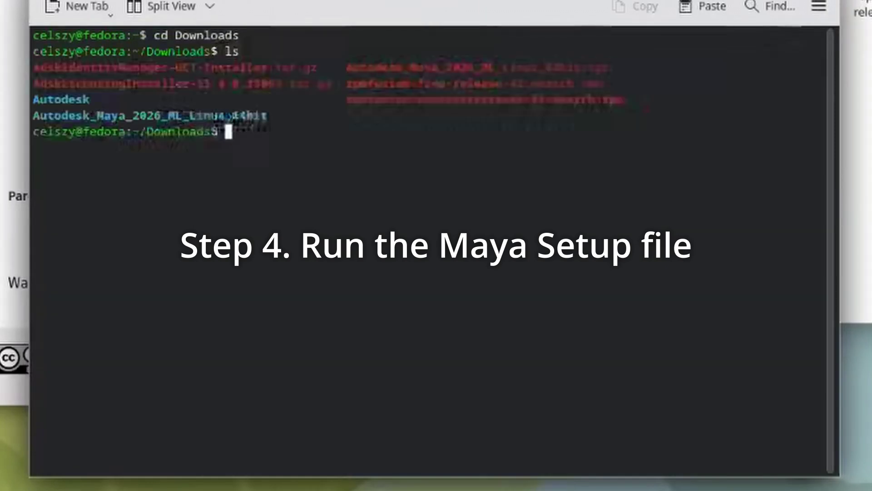
Change to the Autodesk_Maya_2026_ML_Linux_64bit directory and list its contents
type("cd ")
type("Autodesk_M")
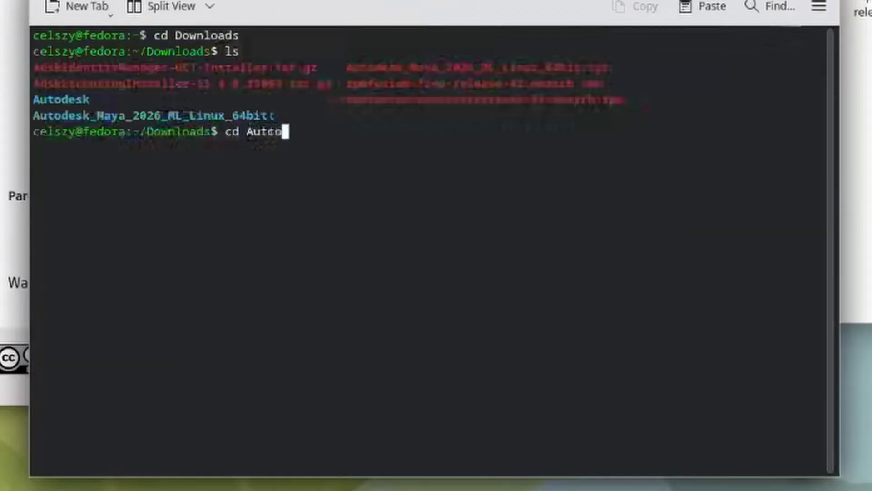
key("Tab")
key("Return")
type("ls")
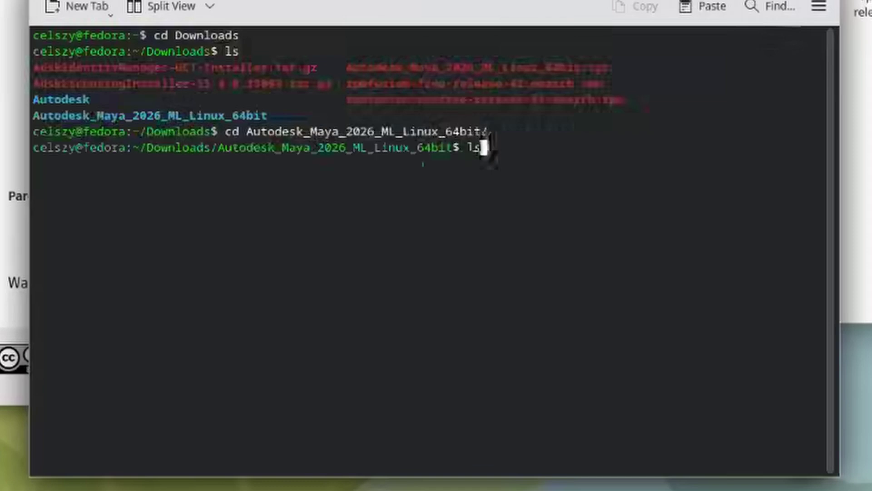
key("Return")
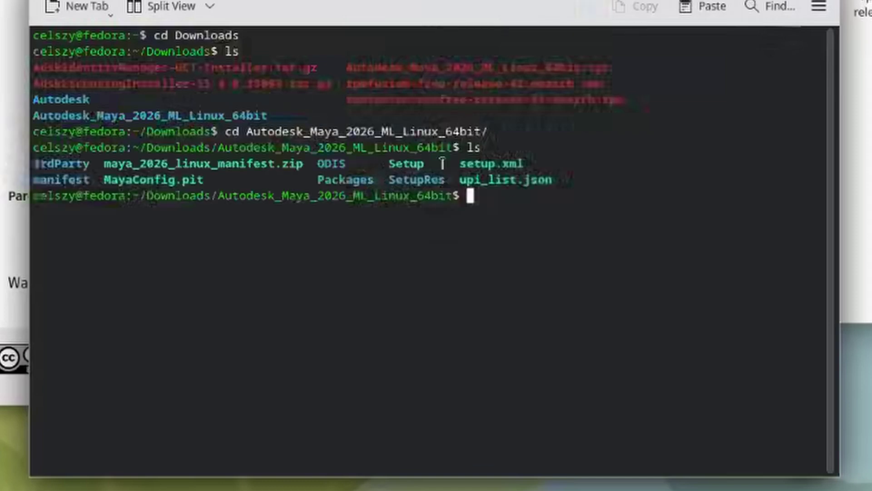
Run ./Setup and install Maya 2026 with the Bifrost, Arnold renderer and Substance components
type("./Setup")
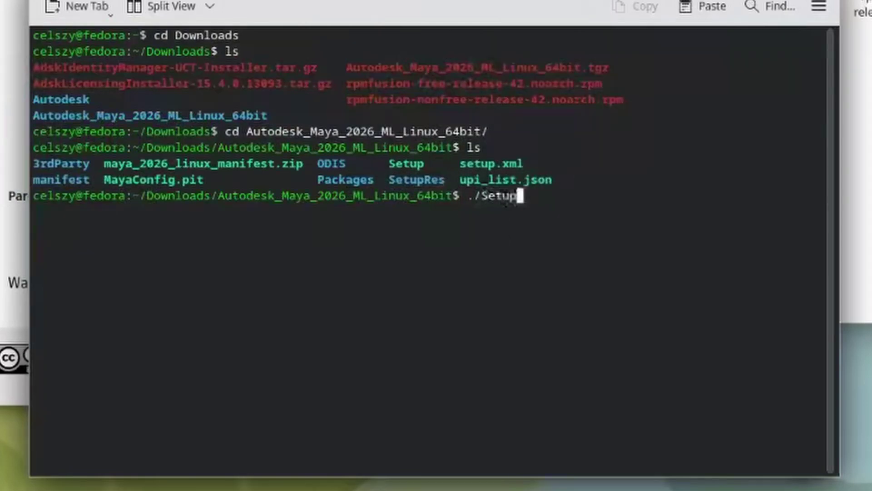
key("Return")
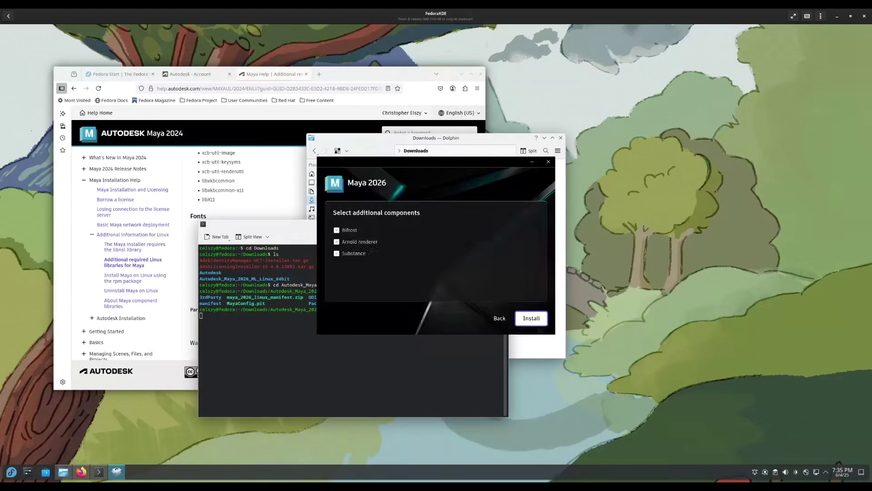
left_click(540, 318)
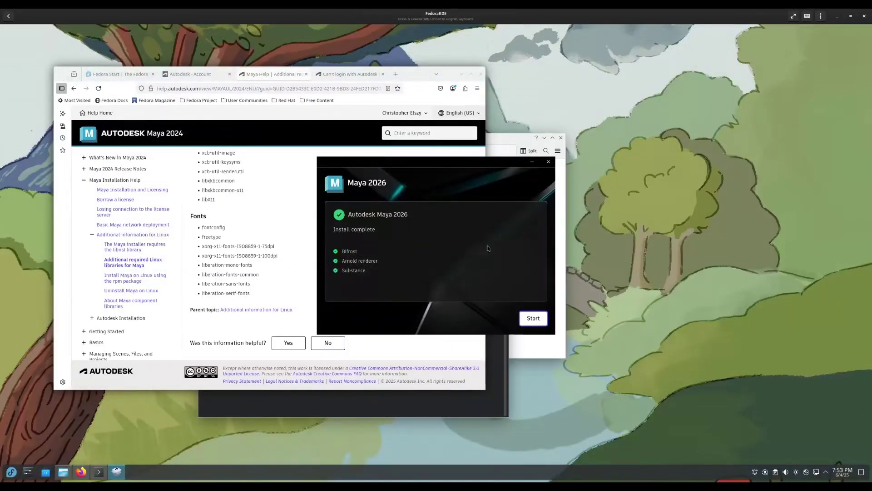
Close the Maya 2026 installer without starting Maya and move the Downloads file window clear of it
left_click(548, 162)
left_click_drag(480, 143, 730, 147)
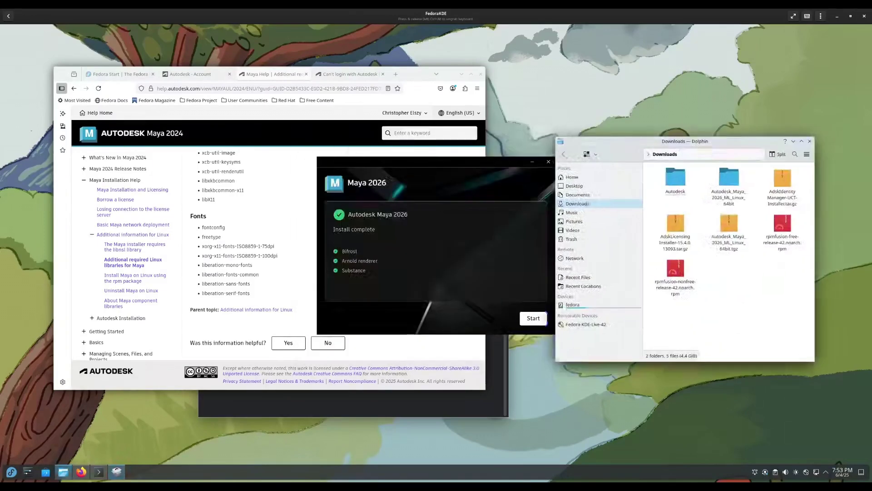
left_click(548, 162)
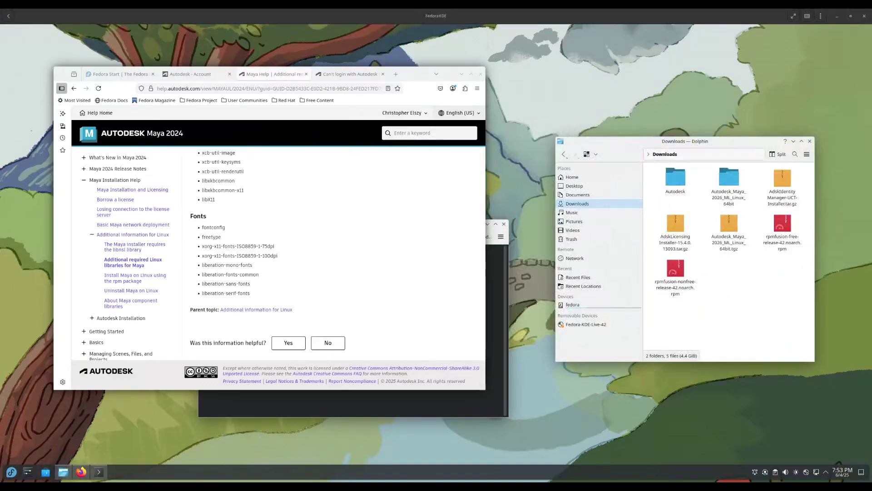
Create a symbolic link with sudo ln -s /usr/lib64/libtiff.so.6 /usr/autodesk/maya2026/lib/libtiff.so.5 in Konsole, entering the sudo password
left_click(288, 404)
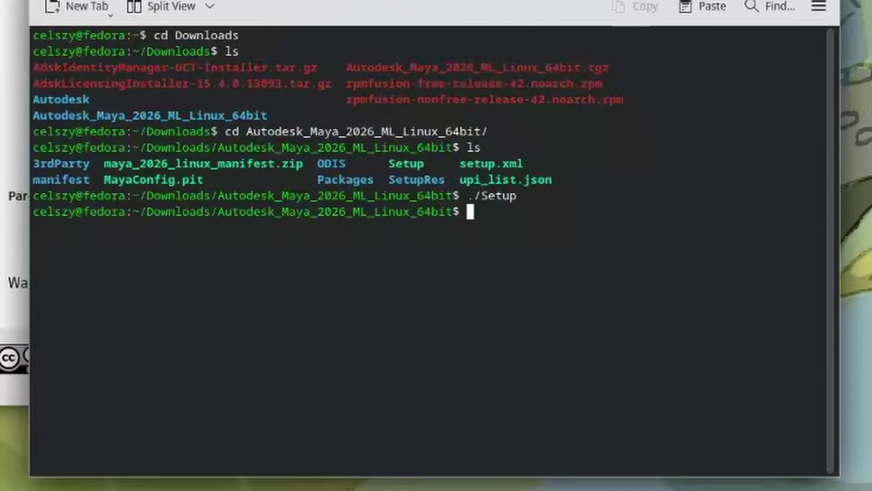
type("sudo ln -s /")
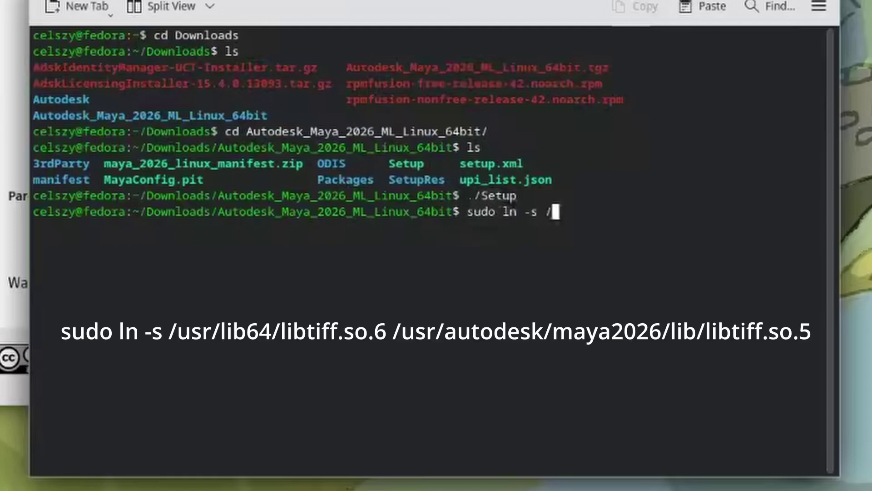
type("usr/lib64/libtiff.so.6 /")
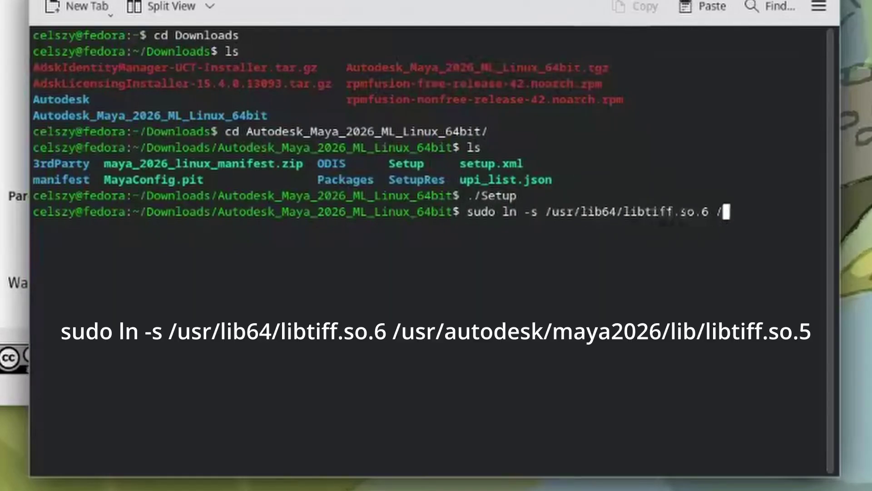
type("usr/autodesk/maya2026/liu/")
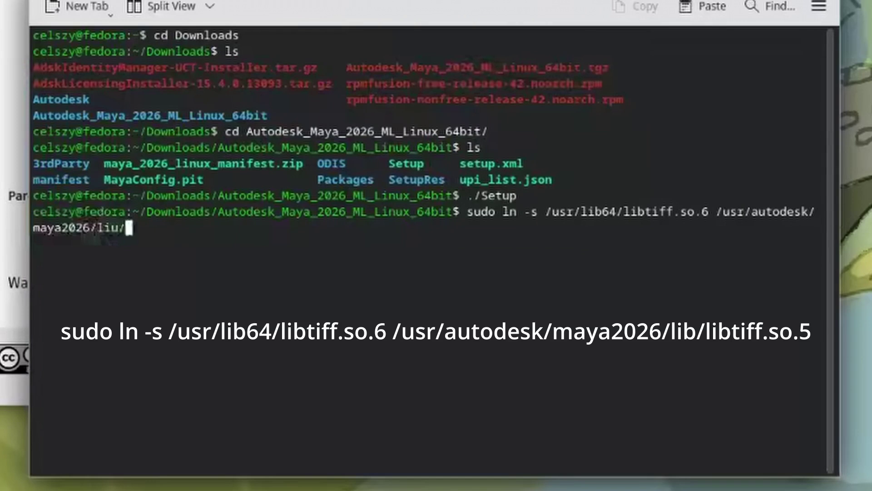
key("BackSpace")
key("BackSpace")
type("b/libtiff.so.5")
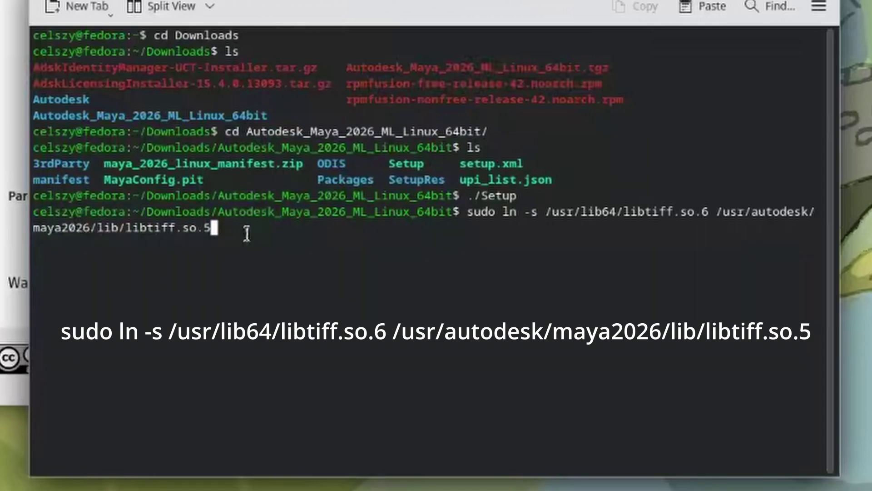
key("Return")
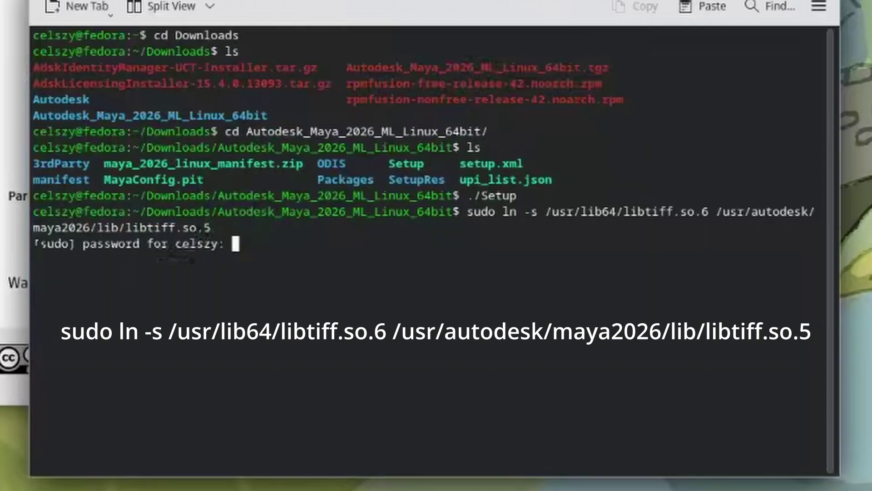
key("Return")
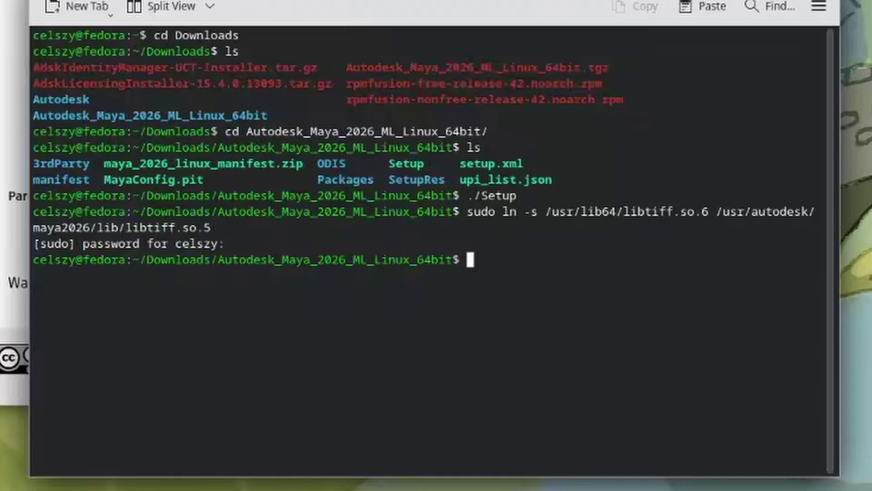
Install the WebKit package with sudo dnf install webkit2gtk4.0
type("sudo dnf install ")
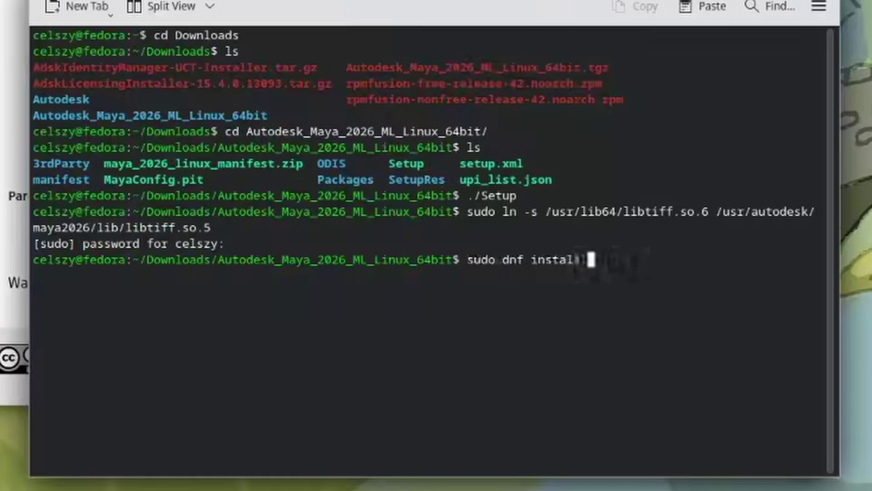
type("webkit2gtk.30")
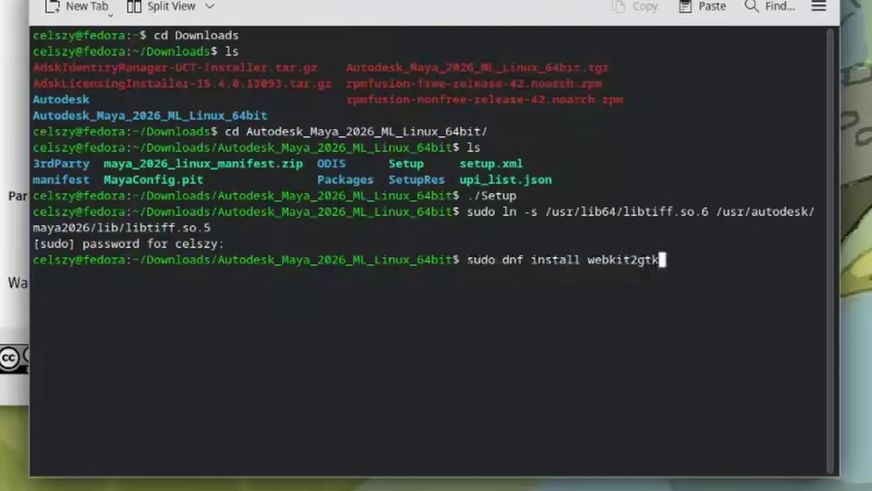
key("BackSpace")
key("BackSpace")
key("BackSpace")
type("4.0")
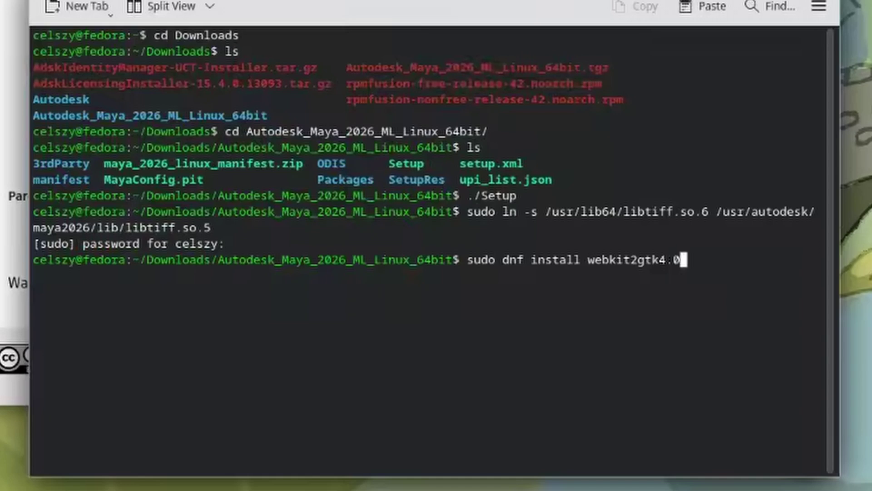
key("Return")
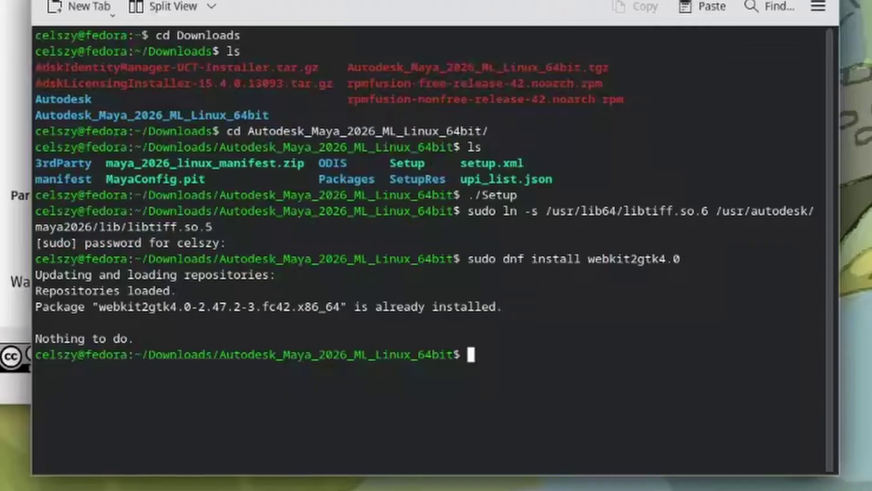
Return to the parent Downloads directory and list its contents
type("cd ..")
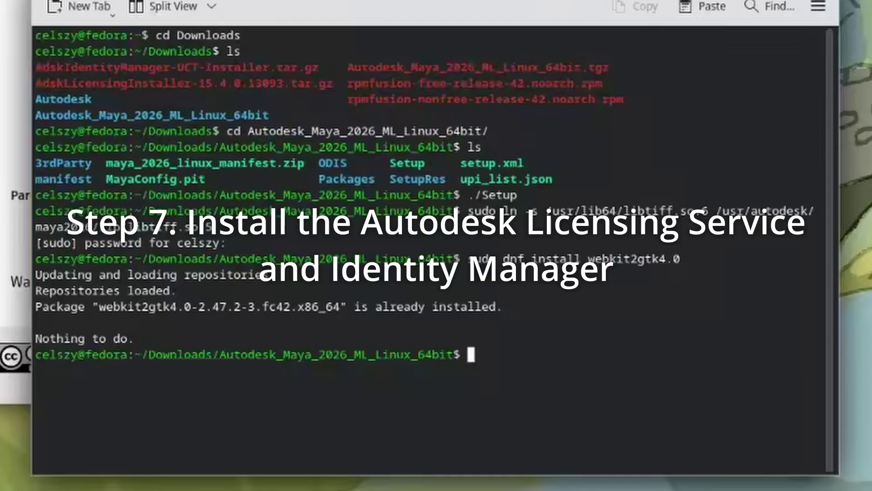
key("Return")
type("ls")
key("Return")
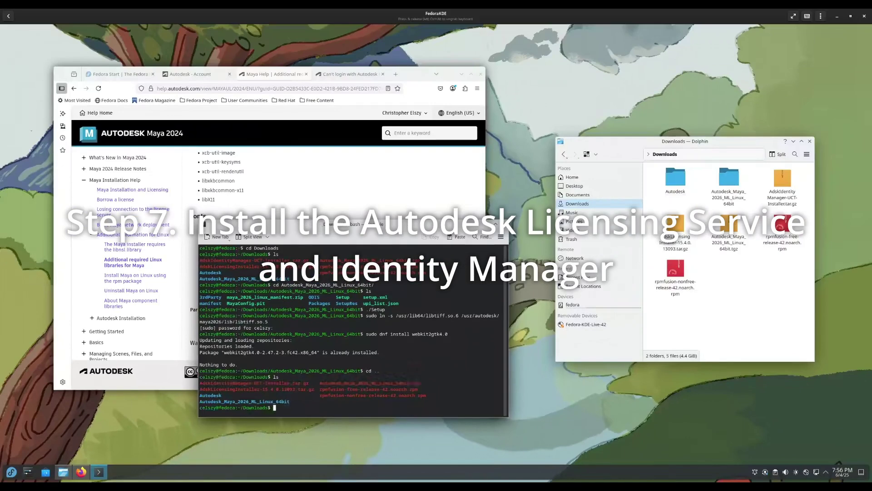
Open AdskLicensingInstaller-15.4.0.13093.tar.gz with Ark from the Downloads folder and extract all its files into Downloads
left_click_drag(624, 143, 221, 225)
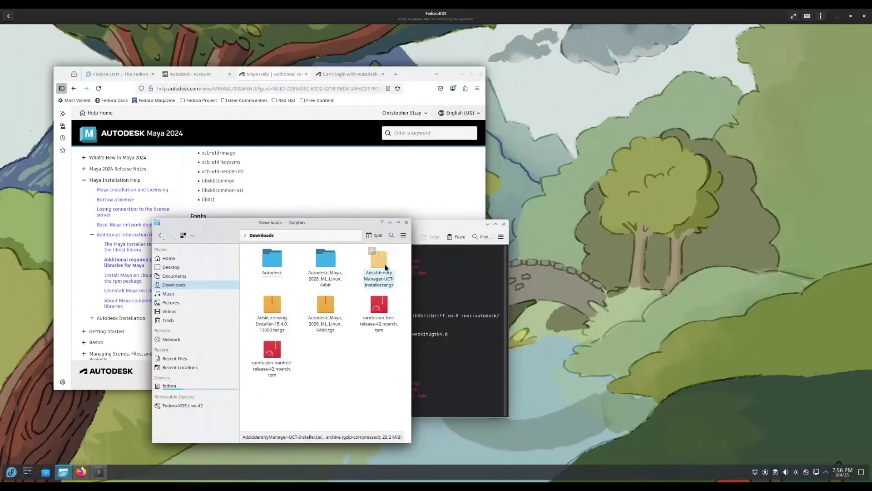
left_click(278, 318)
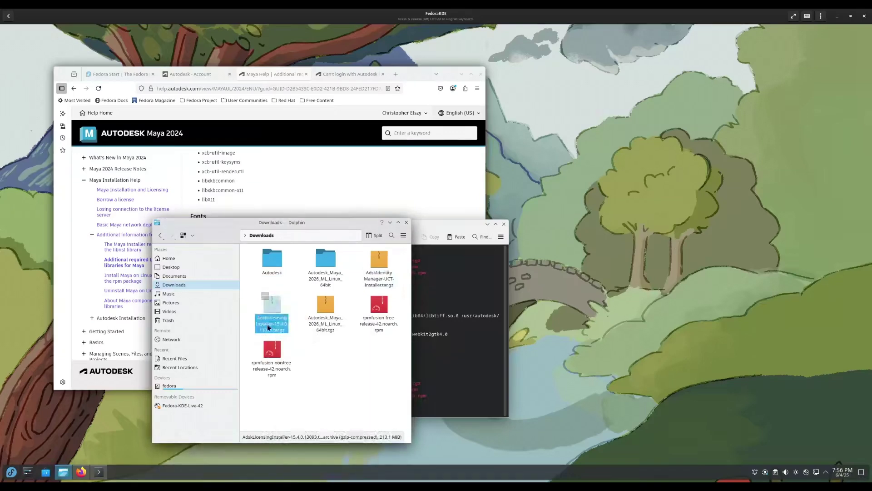
right_click(268, 326)
left_click(271, 313)
right_click(272, 314)
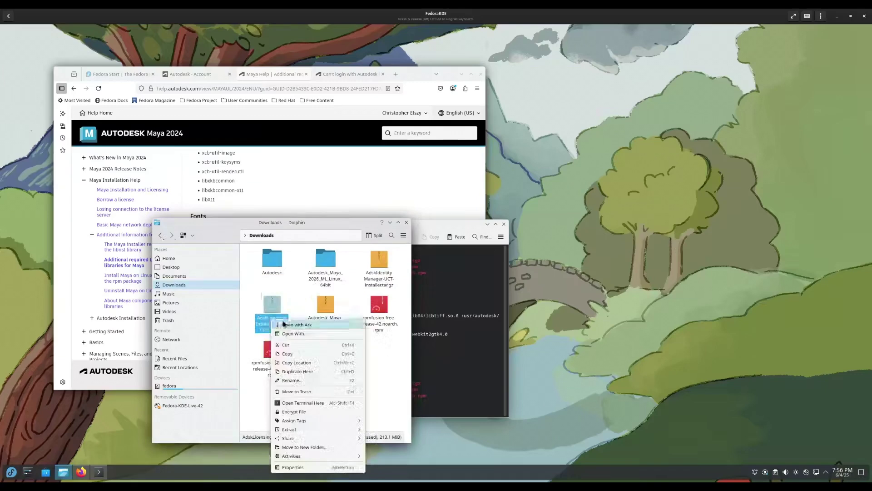
left_click(298, 326)
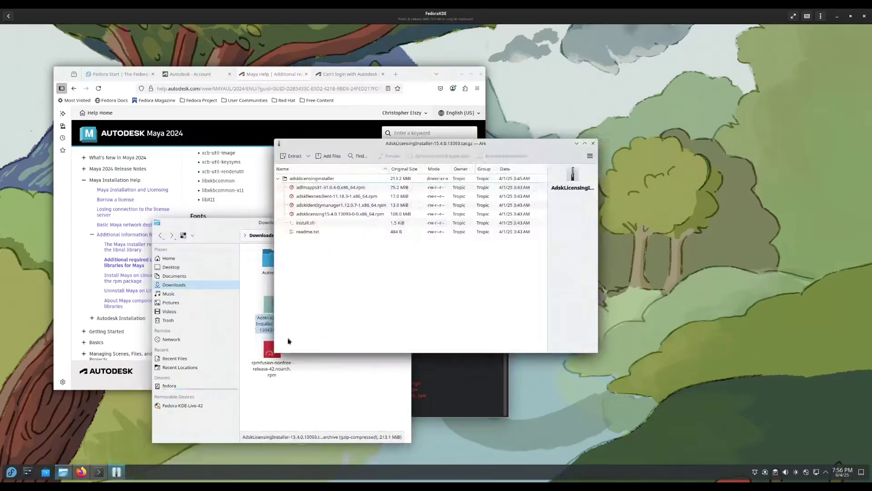
left_click(293, 156)
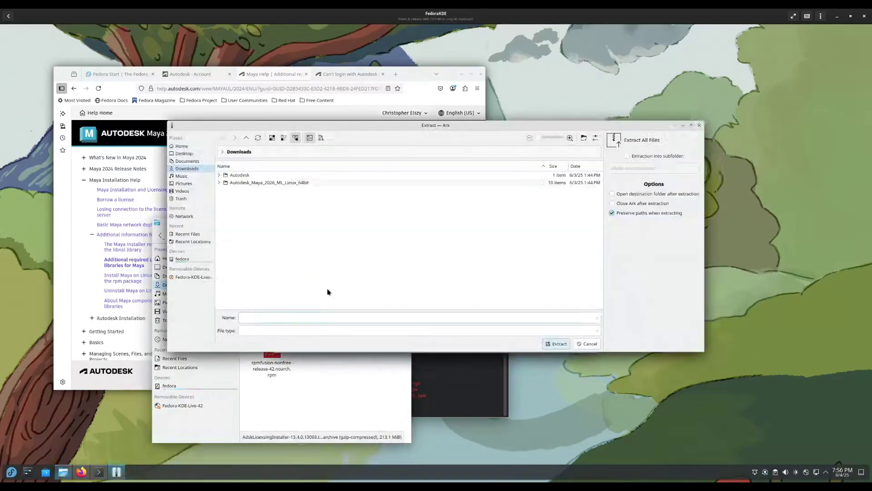
key("Return")
Open the AdskIdentityManager-UCT-Installer.tar.gz archive in Ark and extract it into Downloads
double_click(271, 318)
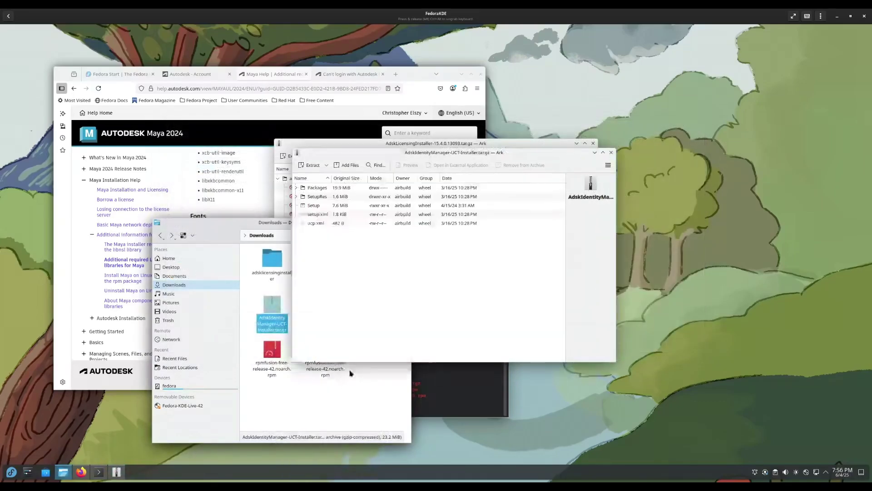
left_click(489, 271)
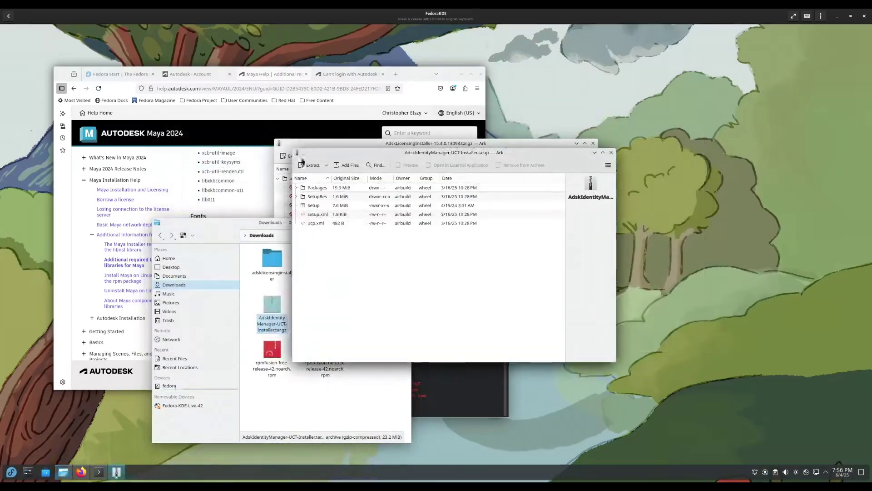
key("ctrl+e")
left_click(575, 354)
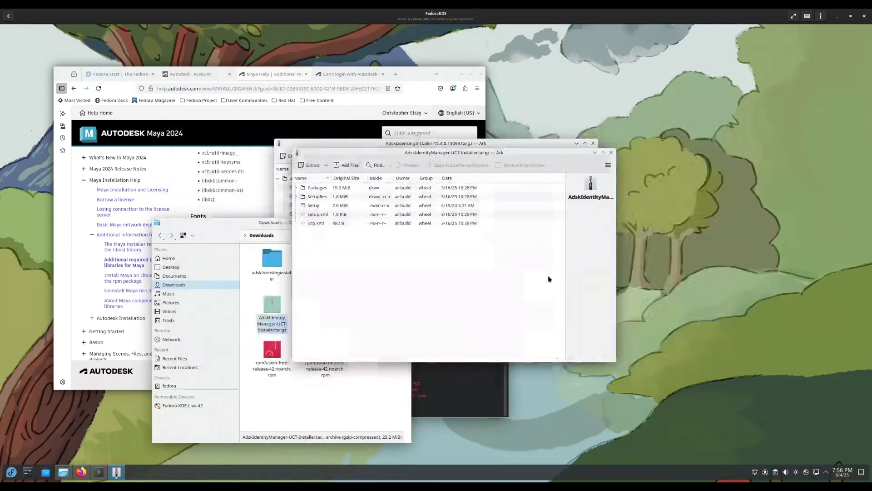
Open the extracted adsklicensinginstaller folder in Dolphin and move the file window clear of the terminal
left_click(321, 419)
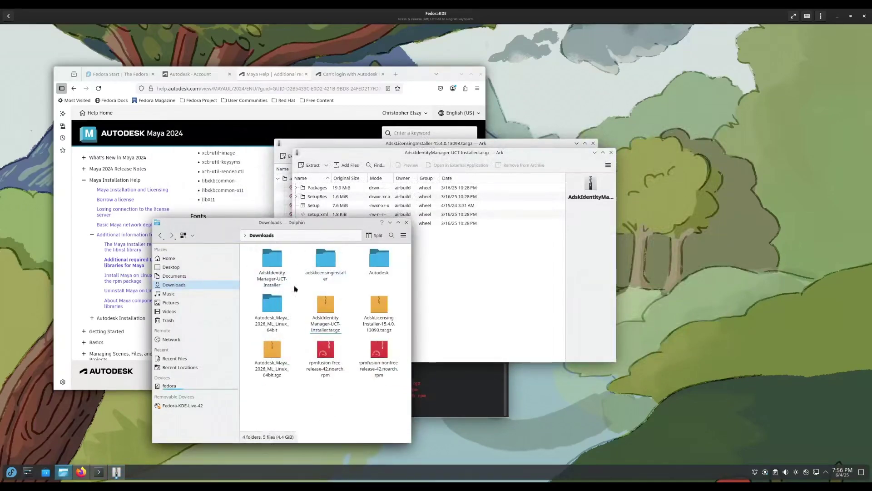
double_click(316, 275)
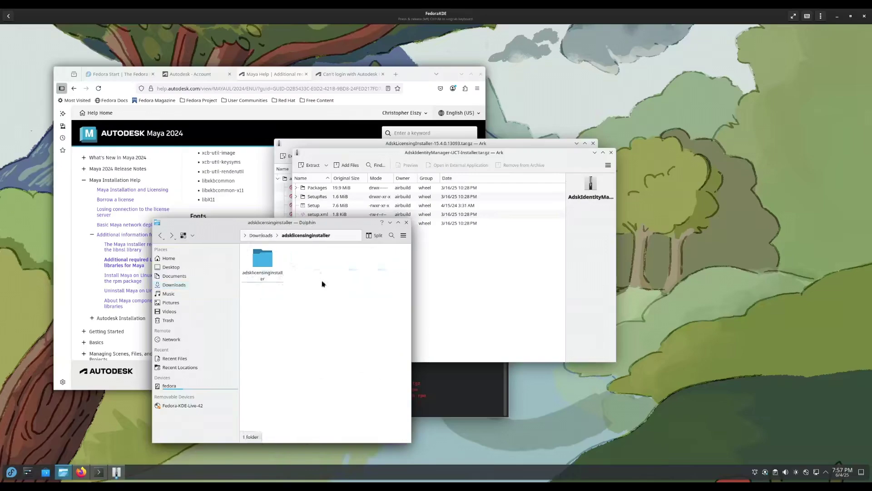
left_click_drag(224, 223, 503, 231)
Switch back to Konsole and list the Downloads directory again with the extracted installer folders
left_click(319, 390)
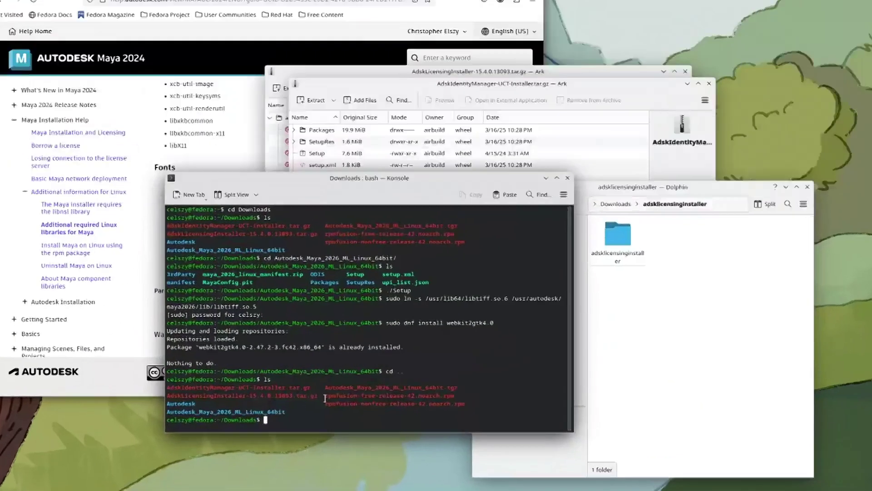
type("cd")
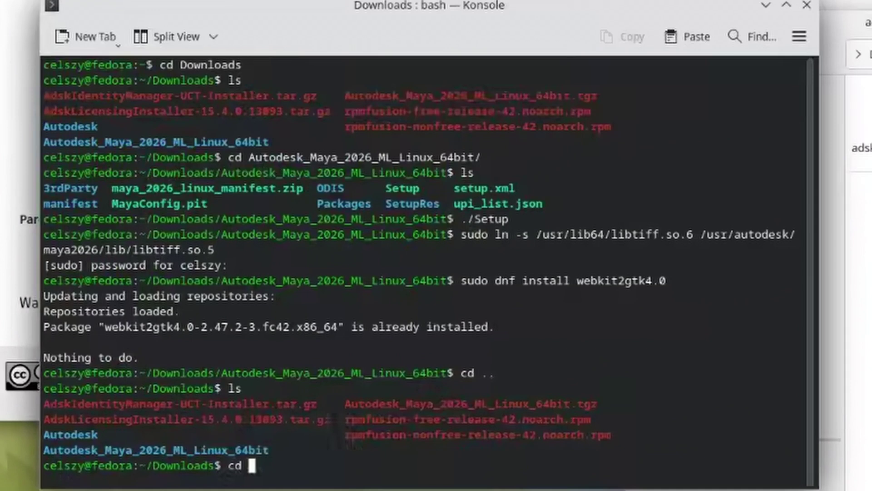
key("BackSpace")
key("BackSpace")
key("BackSpace")
type("ls")
key("Return")
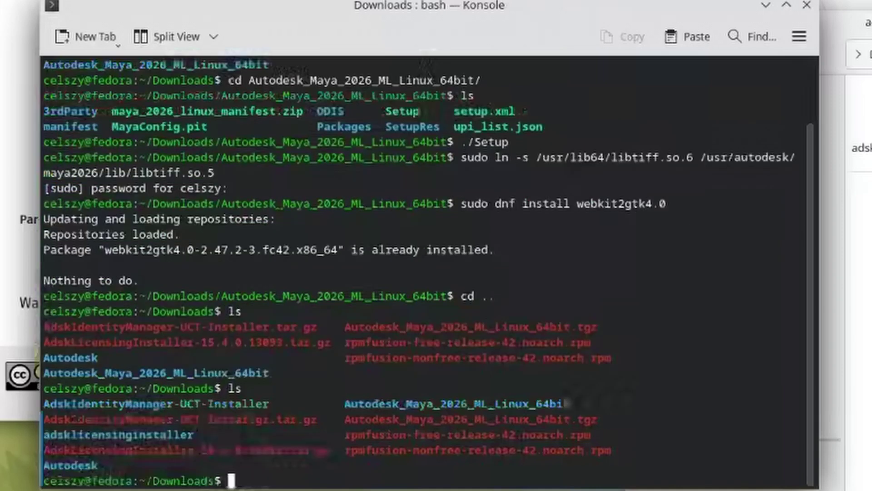
Try to enter the adsklicensinginstaller/ directory by running its path alone as a command
type("adskliceninginst")
key("BackSpace")
key("BackSpace")
key("BackSpace")
key("BackSpace")
key("BackSpace")
key("BackSpace")
key("BackSpace")
key("BackSpace")
key("BackSpace")
key("BackSpace")
type("ces")
key("BackSpace")
type("nsinginstaller/")
key("Return")
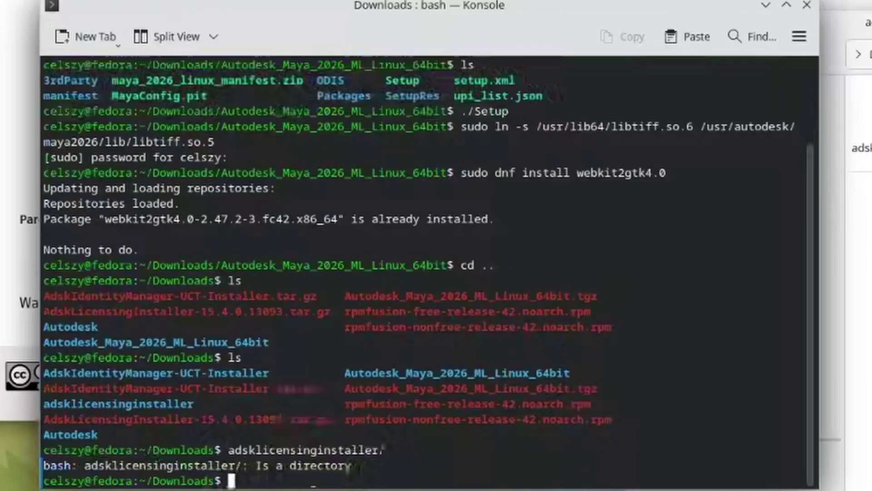
Change into the nested adsklicensinginstaller/adsklicensinginstaller directory and list the contents at each level
type("cd adsklicensinginstaller/")
key("Return")
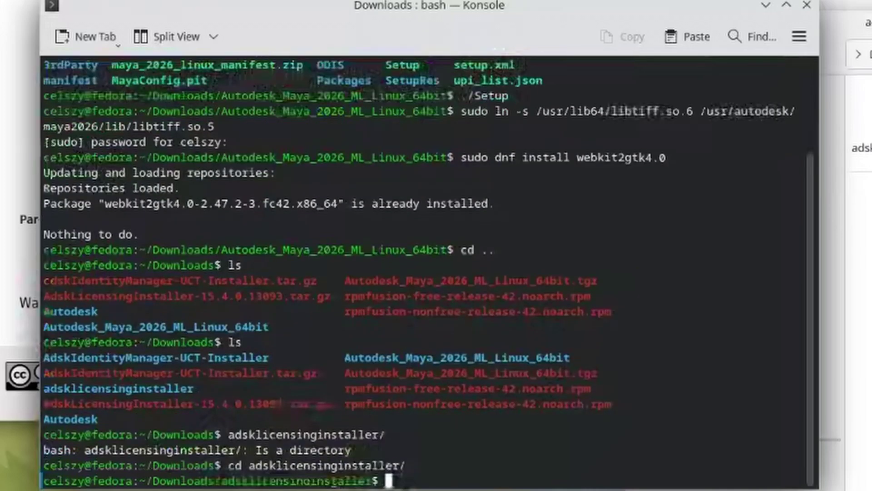
type("ls")
key("Return")
type("cd adsklicensinginstaller/")
key("Return")
type("ls")
key("Return")
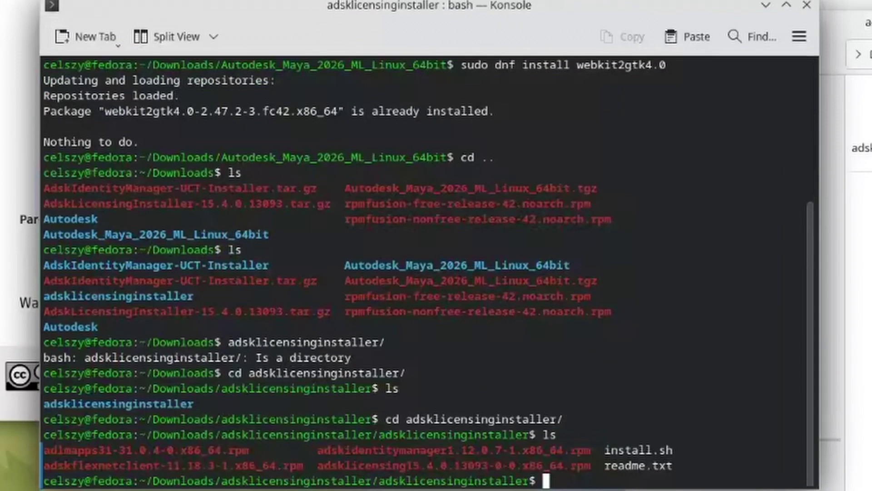
Make install.sh executable with chmod +x and run it with sudo to install the Autodesk Licensing packages
type("chmod +x ")
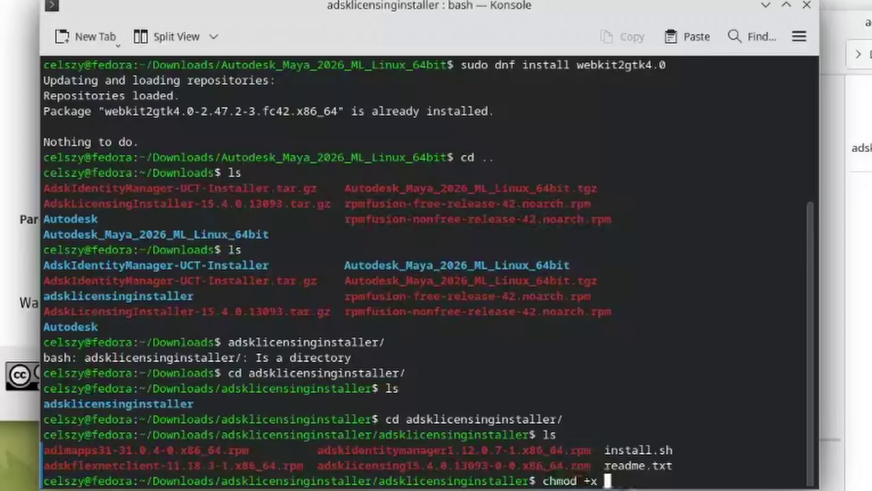
type("install.sh")
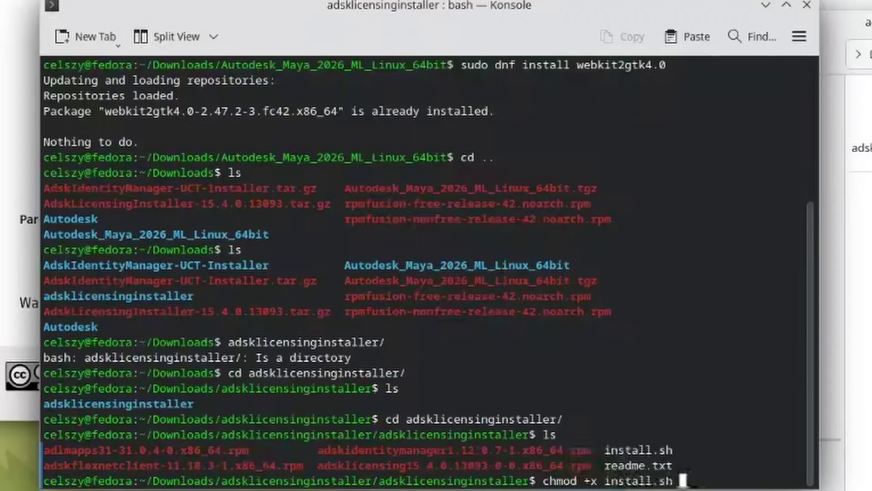
key("Return")
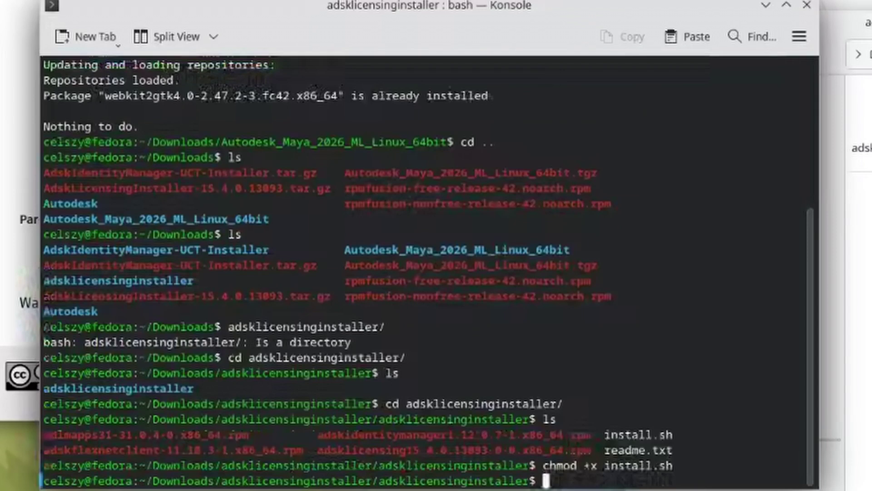
type("sudo ")
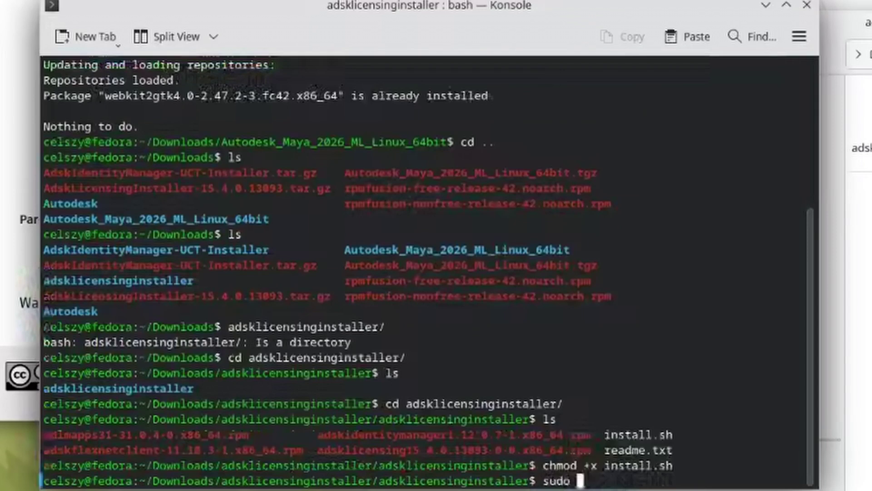
type("./install.sh")
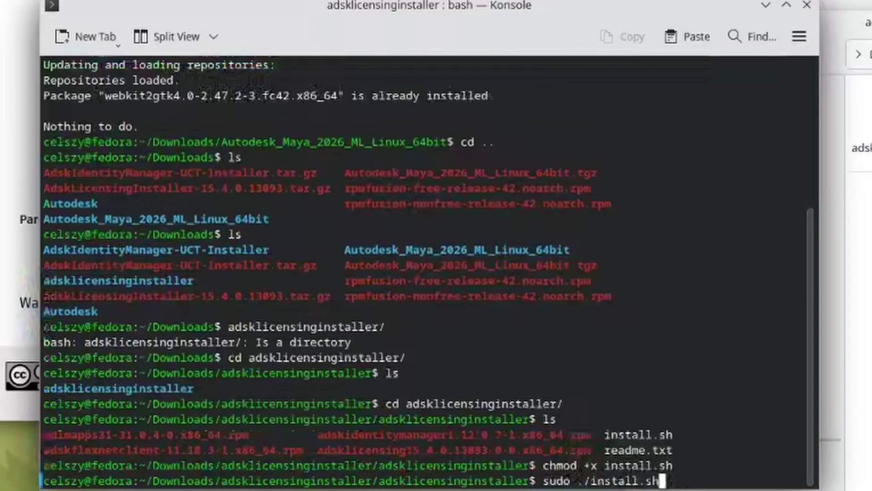
key("Return")
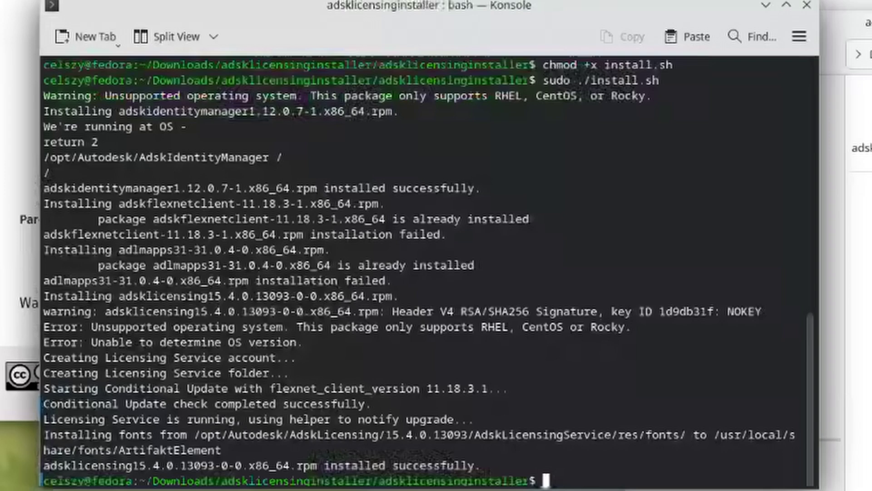
Go back up two directory levels to Downloads and list its contents
type("cd ..")
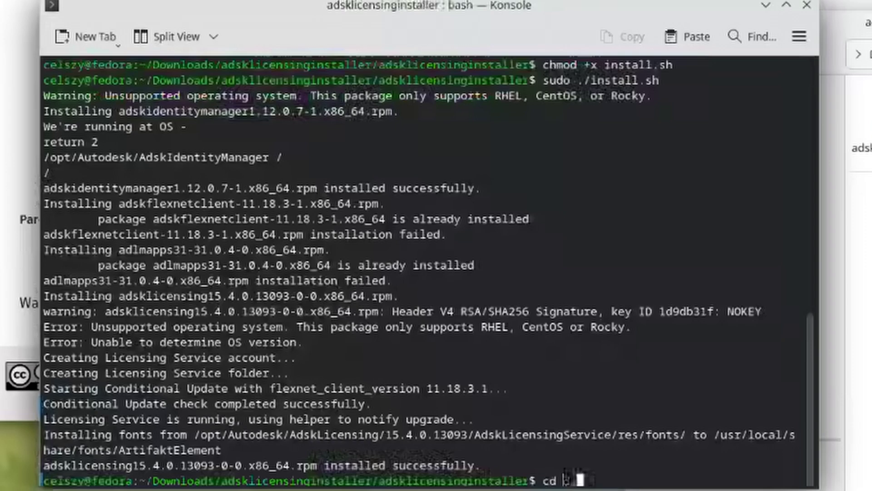
key("Return")
type("cd ..")
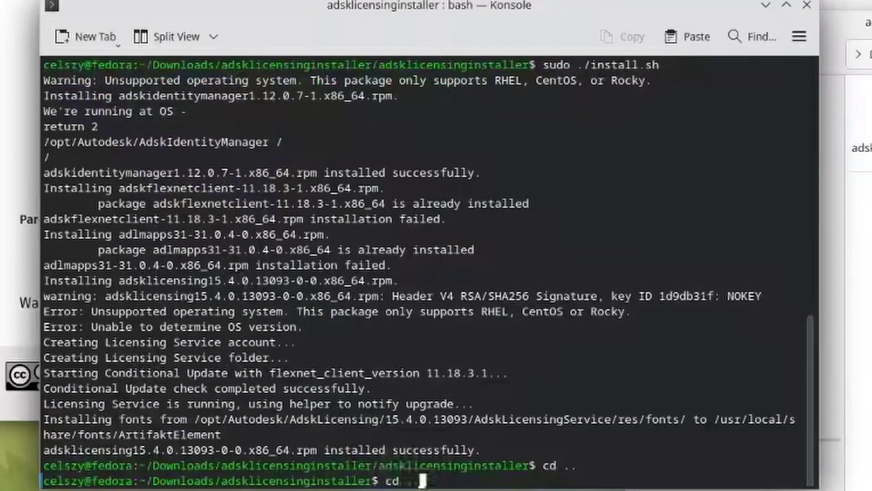
key("Return")
type("ls")
key("Return")
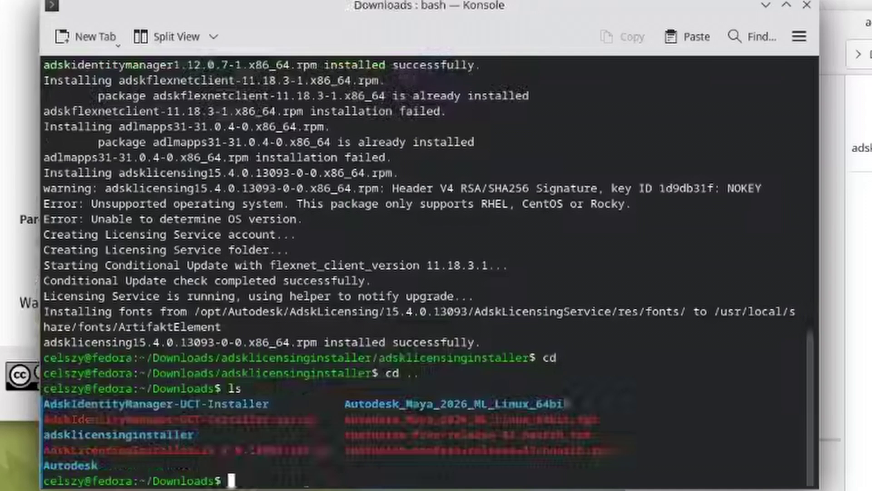
Change into the AdskIdentityManager-UCT-Installer directory and list its files
type("cd ")
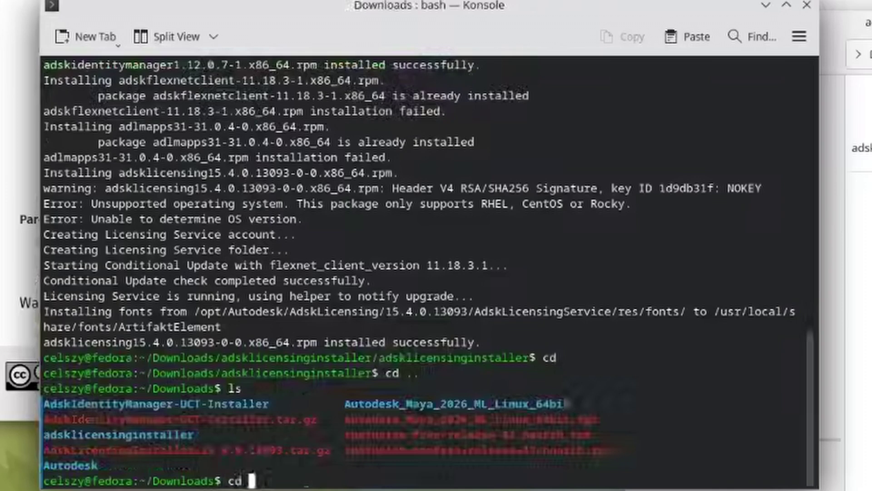
type("AdskI")
key("Tab")
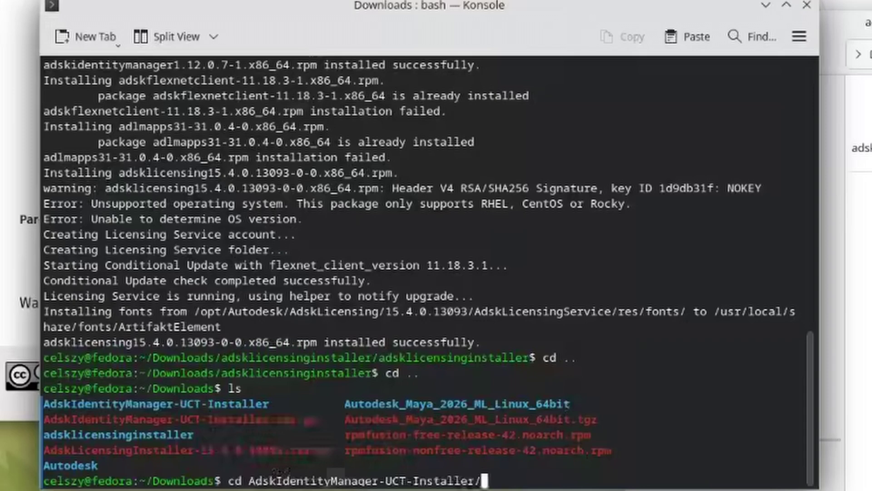
key("Return")
type("ls")
key("Return")
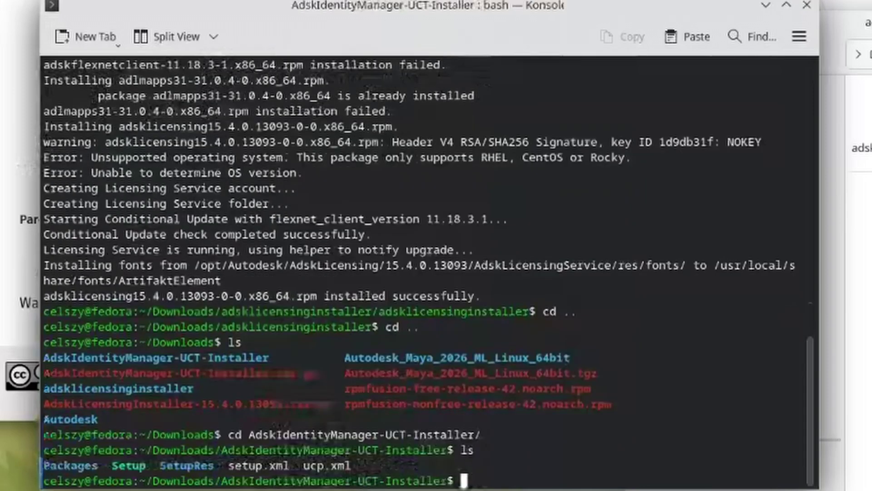
Run ./Setup for the Identity Manager, authenticate with the superuser password, and finish the installer
type("./Setup")
key("Return")
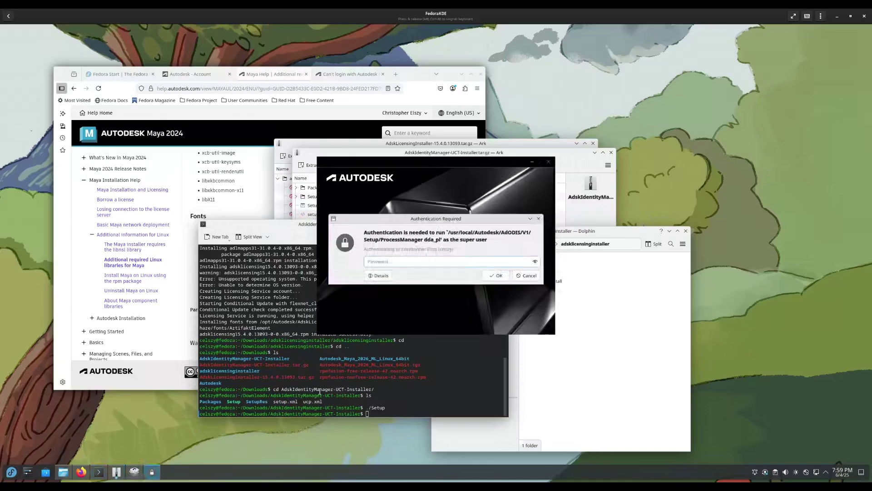
type("********")
key("Return")
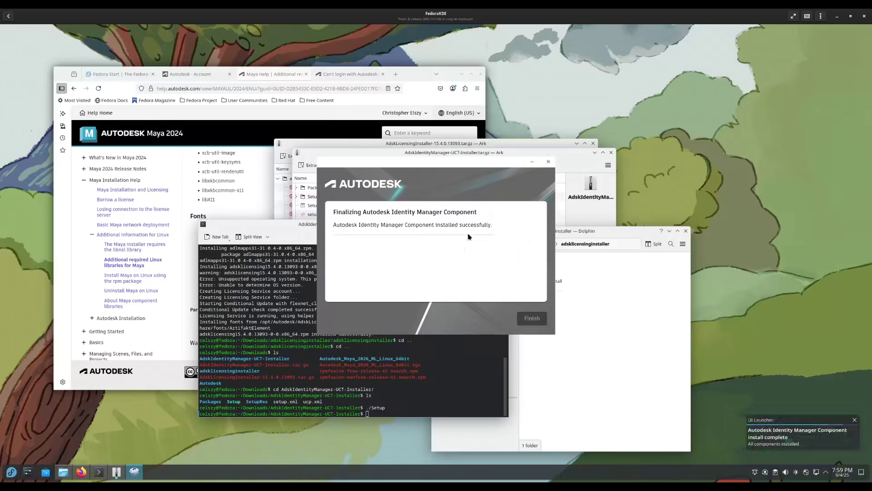
left_click(531, 319)
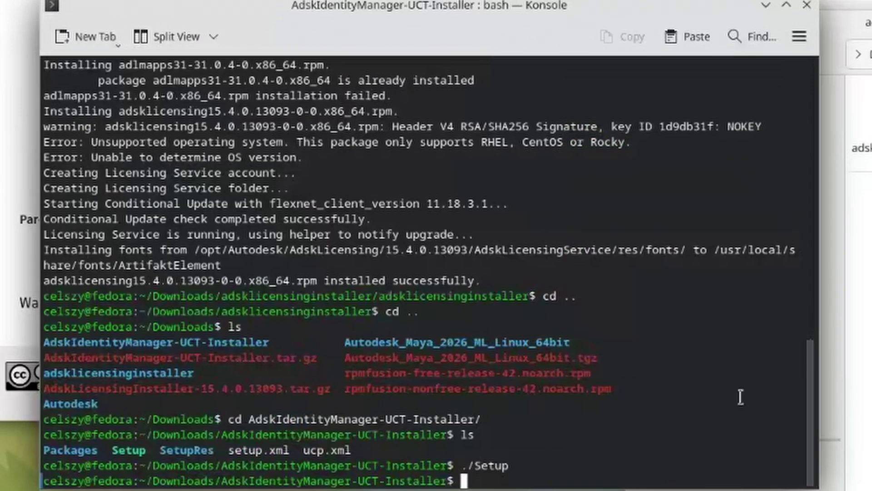
Examine the "Can't login with Autodesk ID SSO on Linux" forum replies in Firefox for the webkit2gtk3 workaround and its dummy RPM script
key("alt+Tab")
left_click(609, 440)
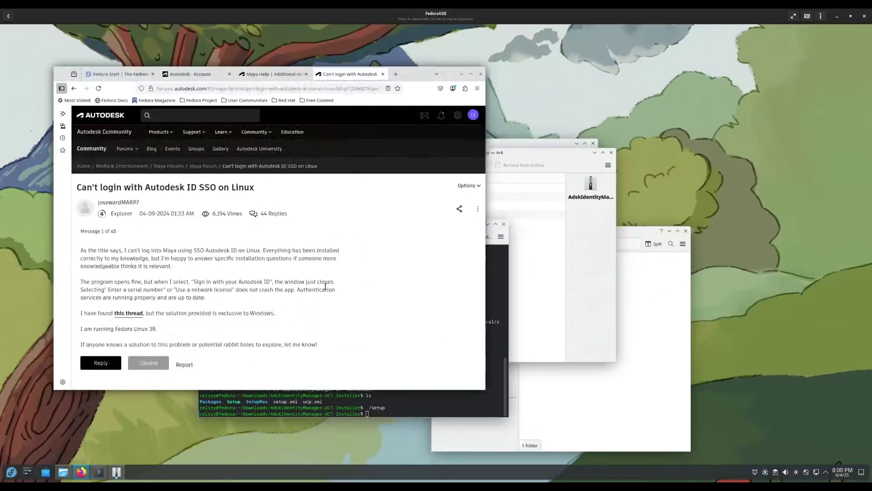
scroll(341, 291, "down", 5)
scroll(325, 289, "down", 5)
scroll(273, 282, "up", 3)
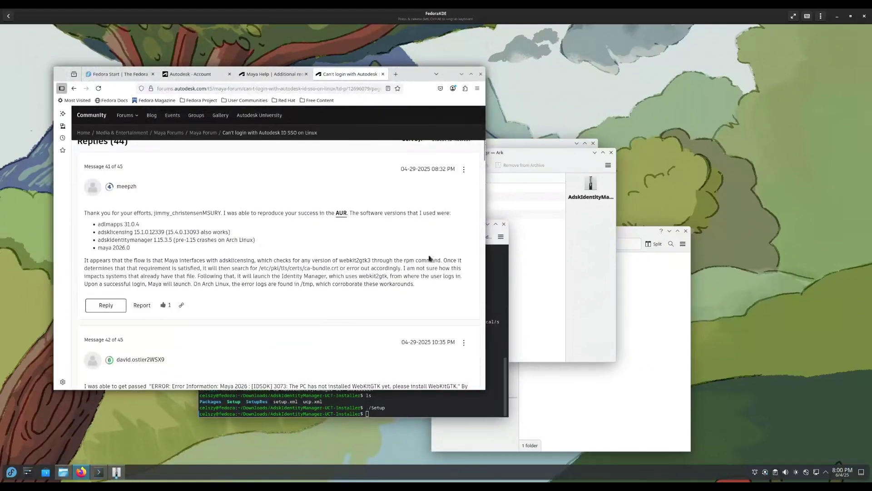
left_click_drag(341, 260, 427, 260)
left_click(324, 260)
scroll(398, 263, "down", 6)
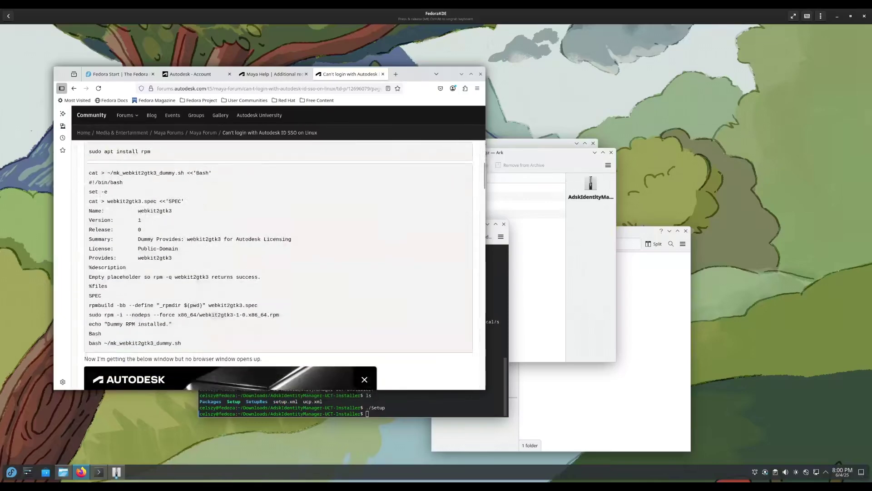
scroll(141, 252, "up", 3)
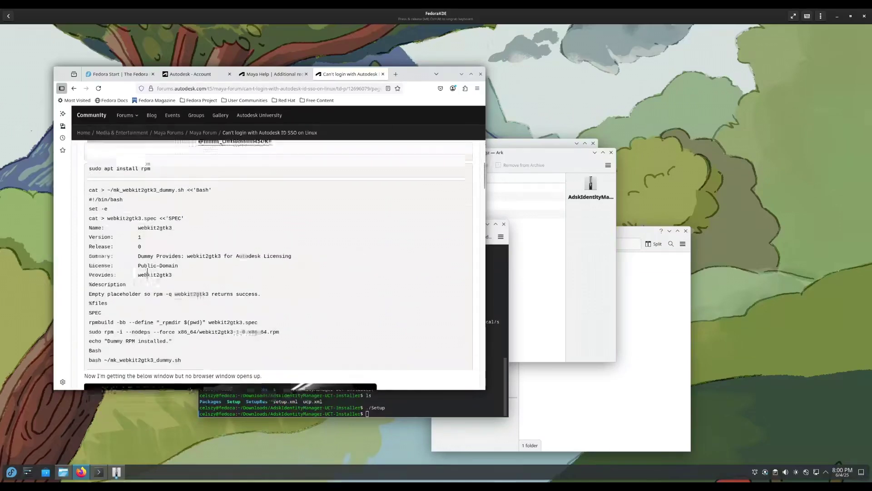
scroll(161, 246, "down", 2)
Switch back to Konsole and list the dnf package groups filtered with grep rpm
left_click(429, 401)
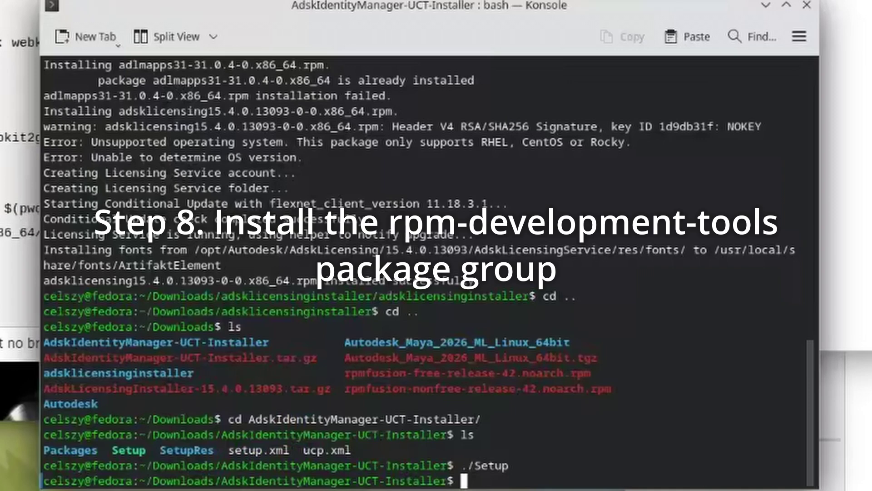
type("dnf group list t ")
type("grep rpm")
key("Return")
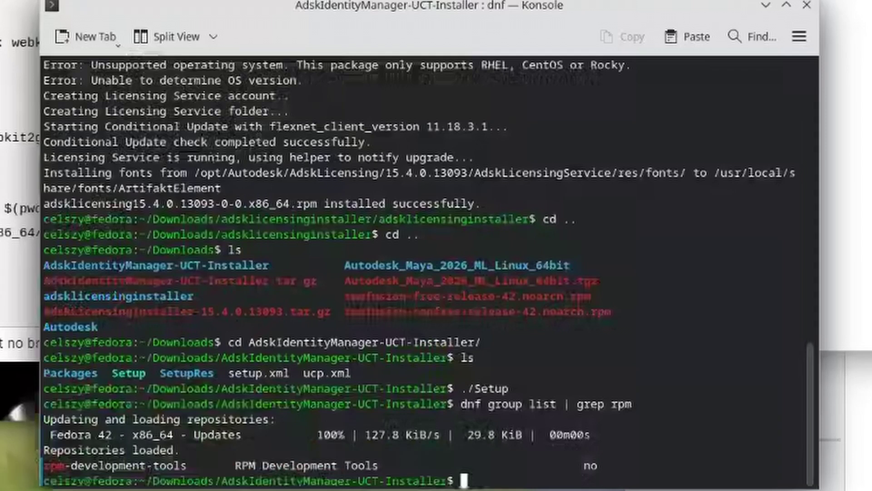
Install the rpm-development-tools group with sudo dnf group install and accept the package transaction
double_click(200, 465)
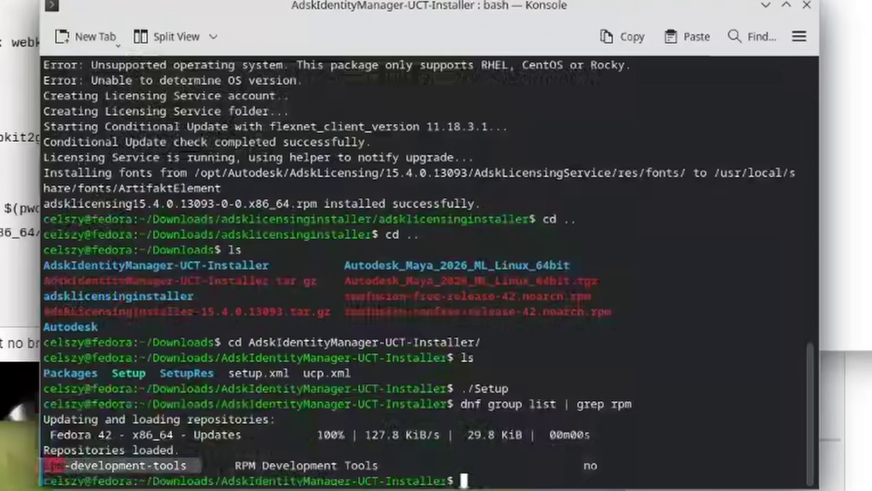
left_click(489, 469)
type("sudo dnf in")
key("BackSpace")
key("BackSpace")
type("gp")
key("BackSpace")
type("roup install")
key("ctrl+shift+v")
key("Return")
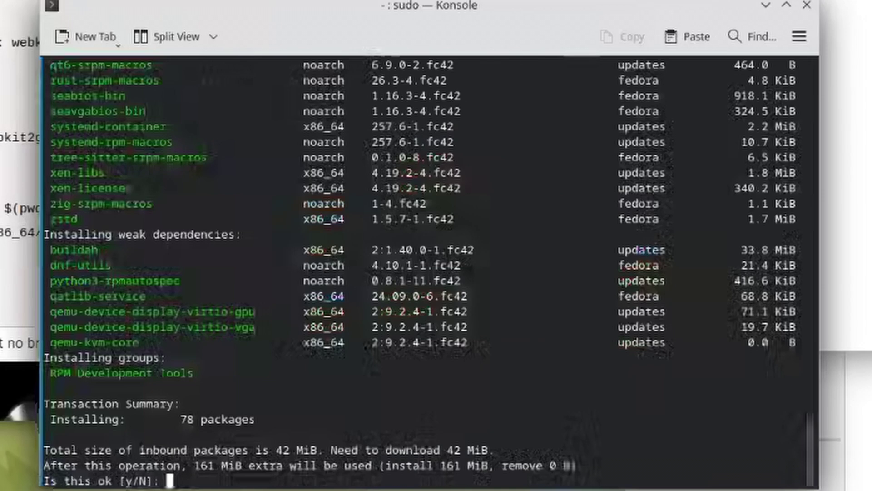
type("y")
key("Return")
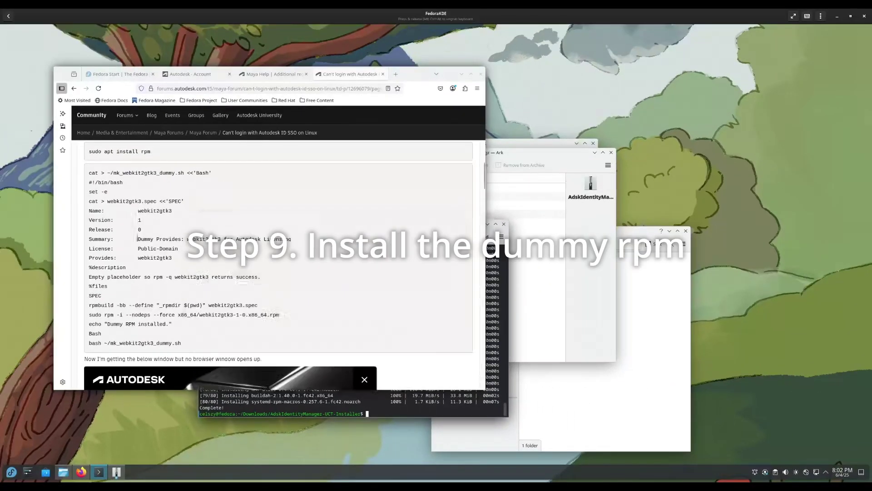
In Konsole, open a new file named mk_webkit2gkt3_dummy.sh in vim in the home directory
left_click(137, 238)
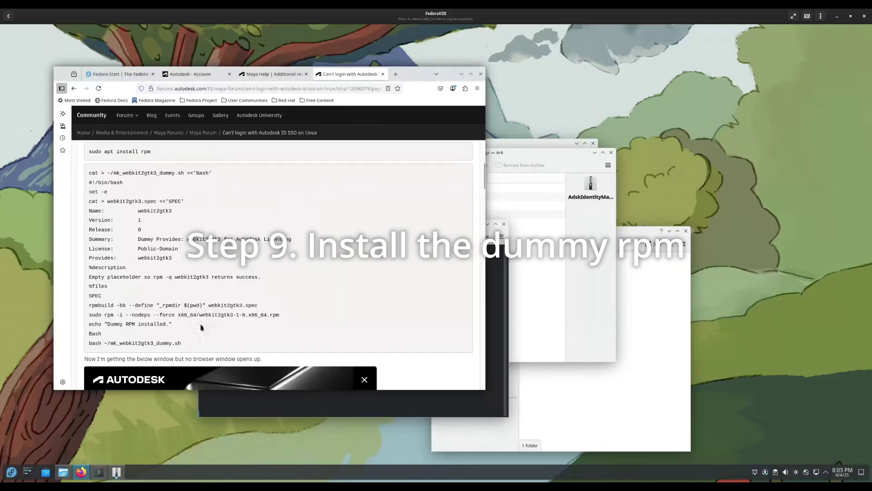
left_click(251, 408)
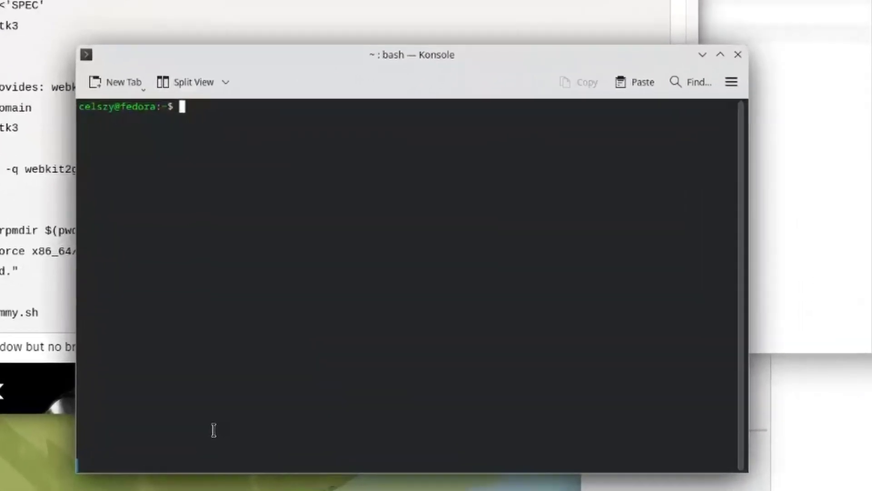
type("vim ")
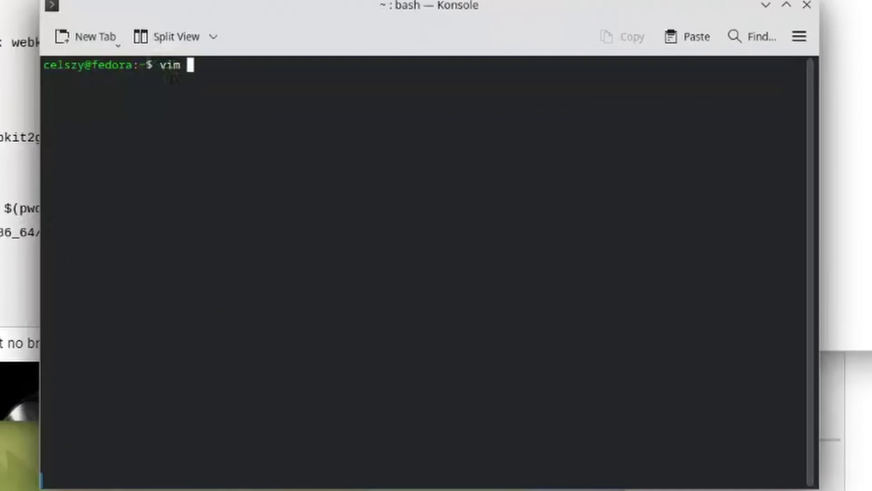
type("mk_webkt")
key("BackSpace")
type("it2gkt3_s")
key("BackSpace")
type("dummy.sh")
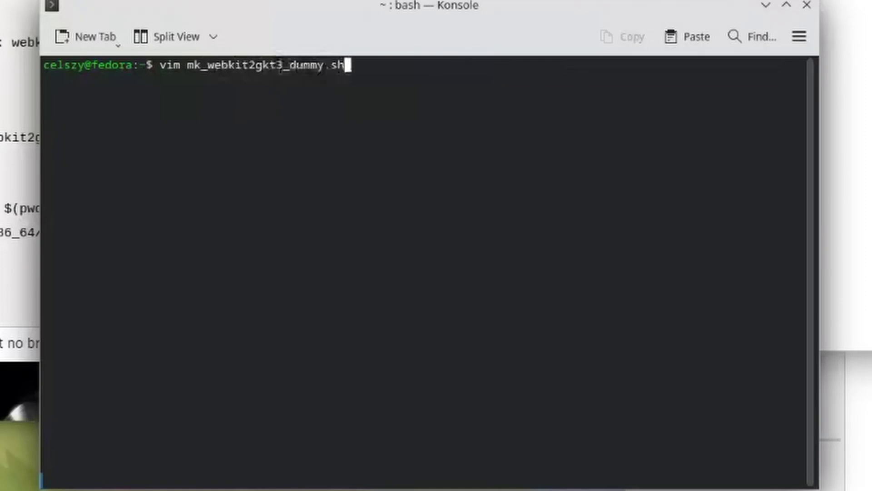
key("Return")
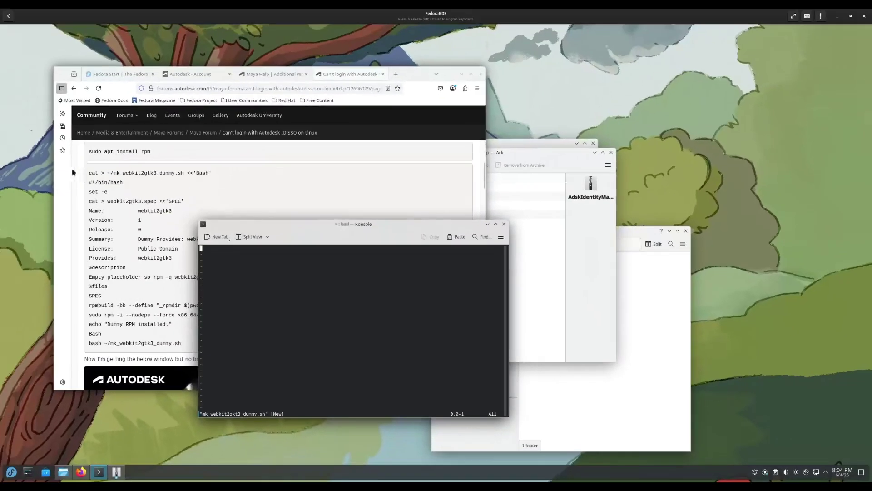
Copy the forum script from #!/bin/bash through echo "Dummy RPM installed." into the vim file and save it
left_click(21, 123)
left_click_drag(22, 124, 95, 176)
left_click_drag(158, 237, 197, 326)
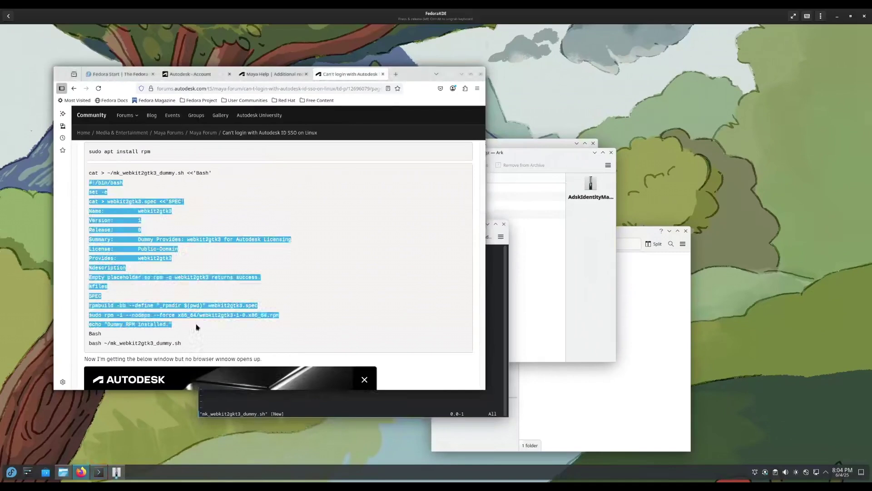
left_click(275, 395)
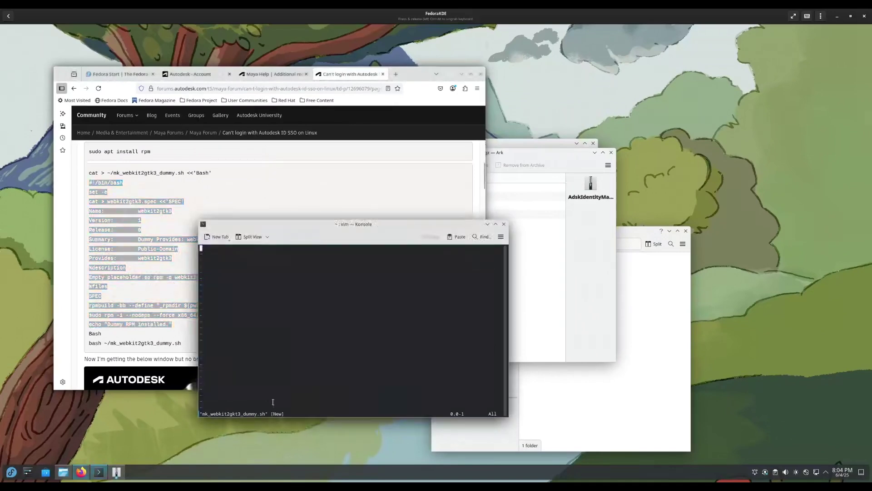
middle_click(303, 343)
key("Escape")
type(":w")
key("Return")
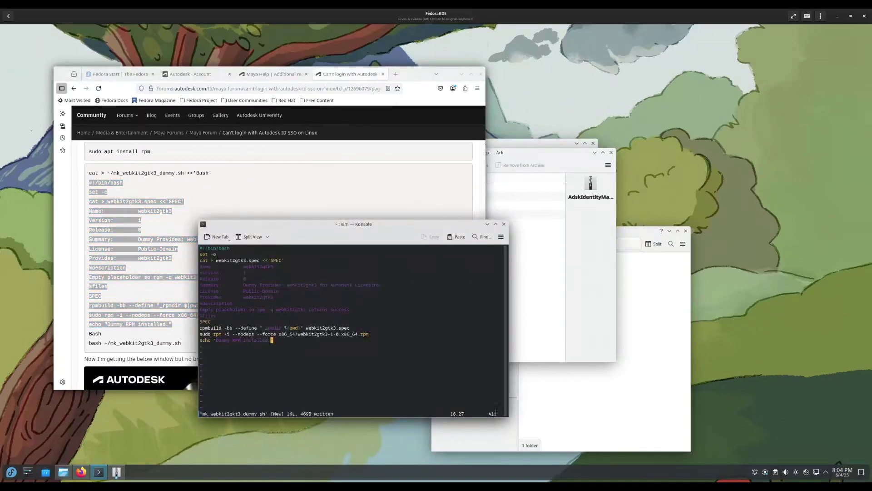
Quit vim and list the home directory to check for the new script
type(":q")
key("Return")
type("ls")
key("Return")
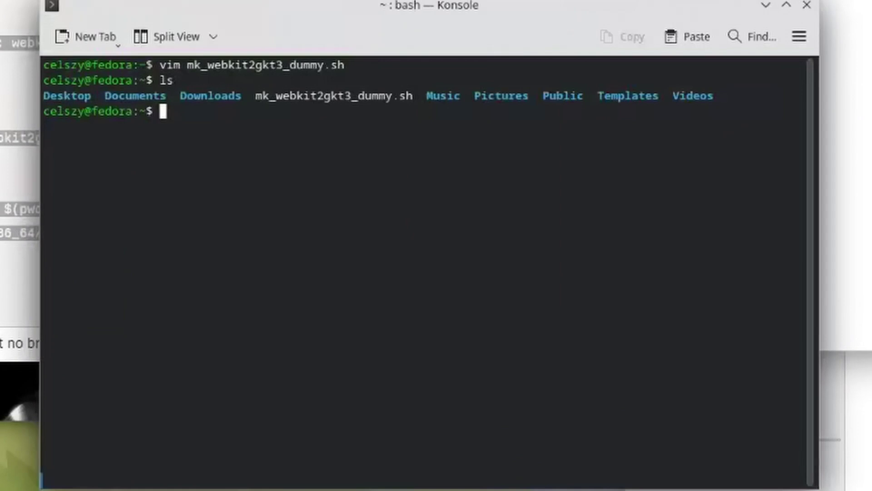
Make mk_webkit2gkt3_dummy.sh executable with chmod +x
type("chmod ")
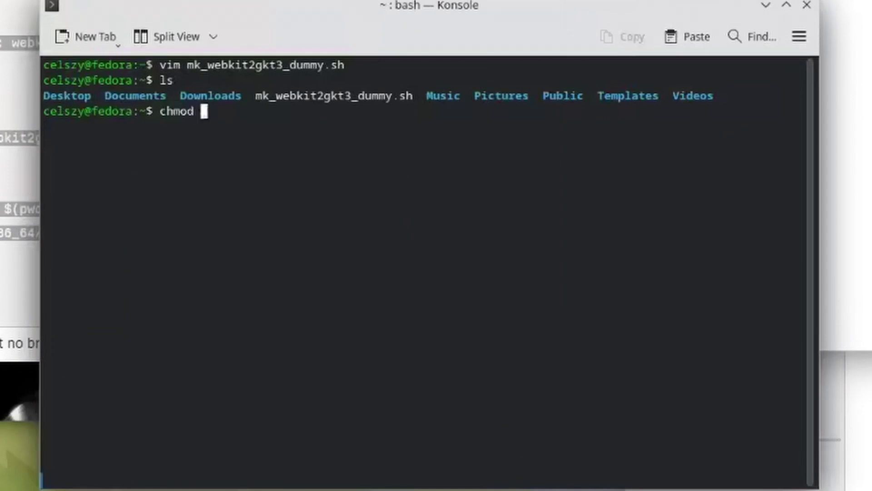
type("+x mk")
key("Tab")
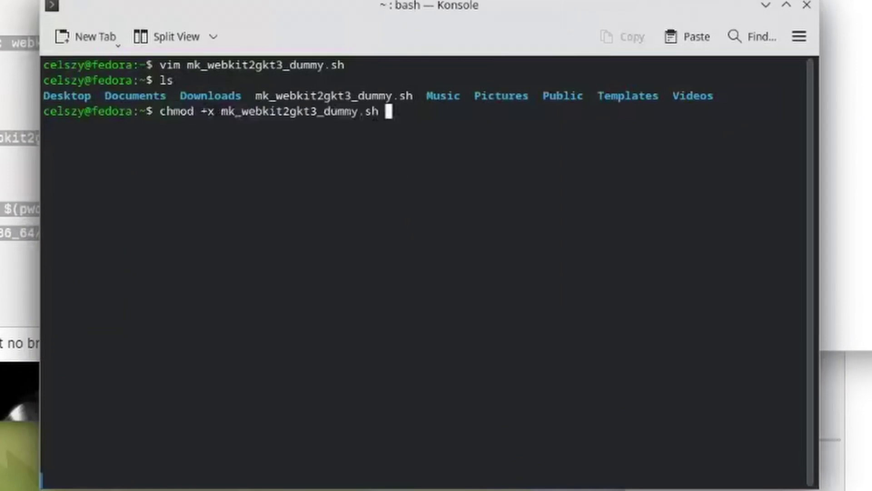
key("Return")
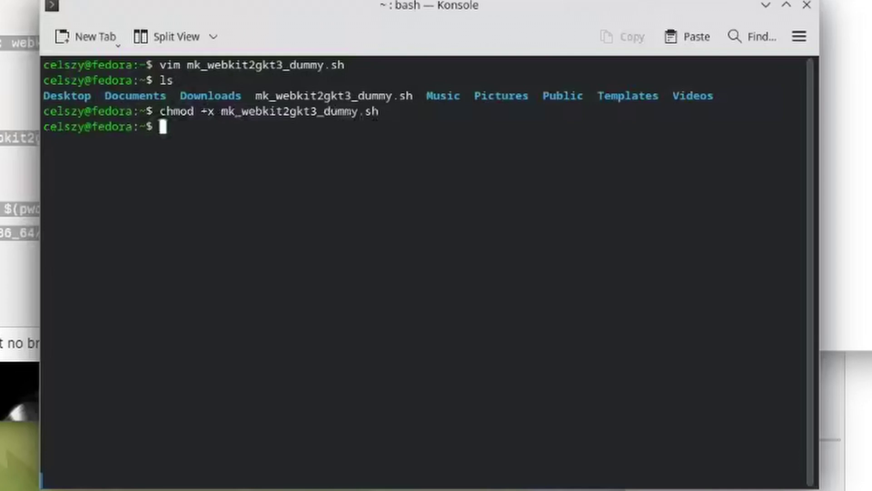
Run the mk_webkit2gkt3_dummy.sh script with sudo to build and install the dummy webkit2gtk3 RPM
type("sudo ./")
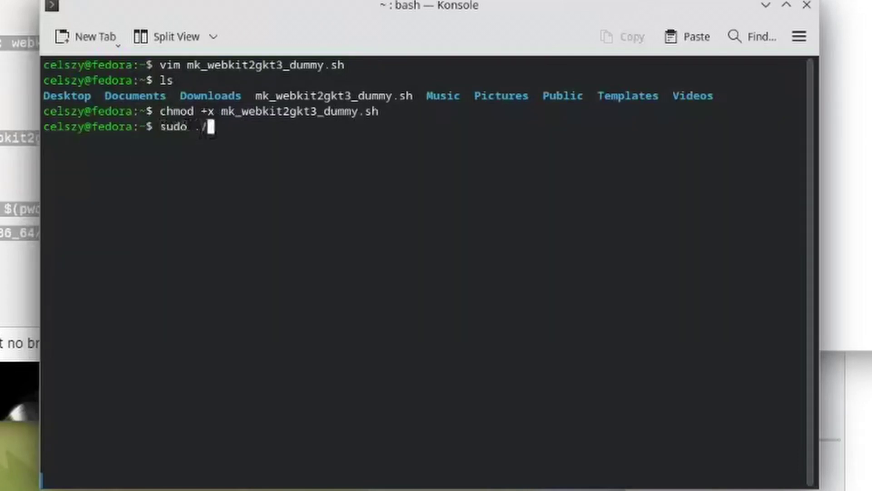
type("mk")
key("Tab")
key("Return")
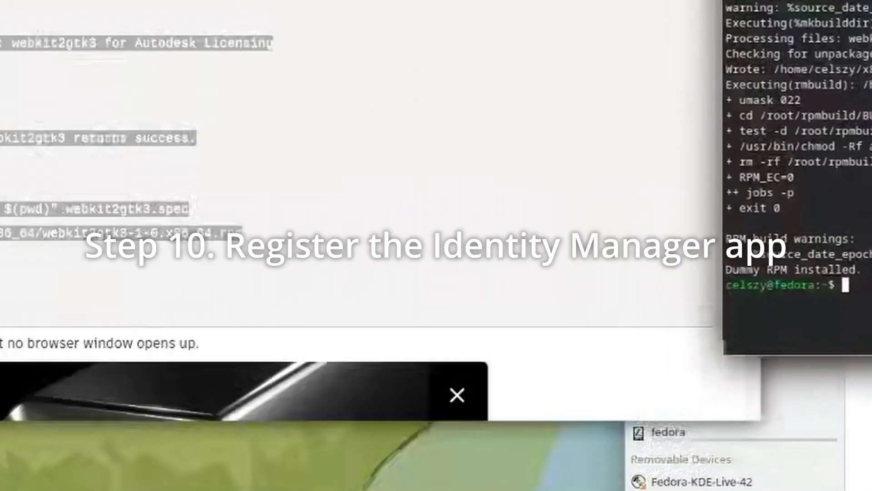
In the Autodesk forum post, find and select the full command /opt/Autodesk/AdskIdentityManager/Current/AdskIdentityManager --register
left_click(500, 0)
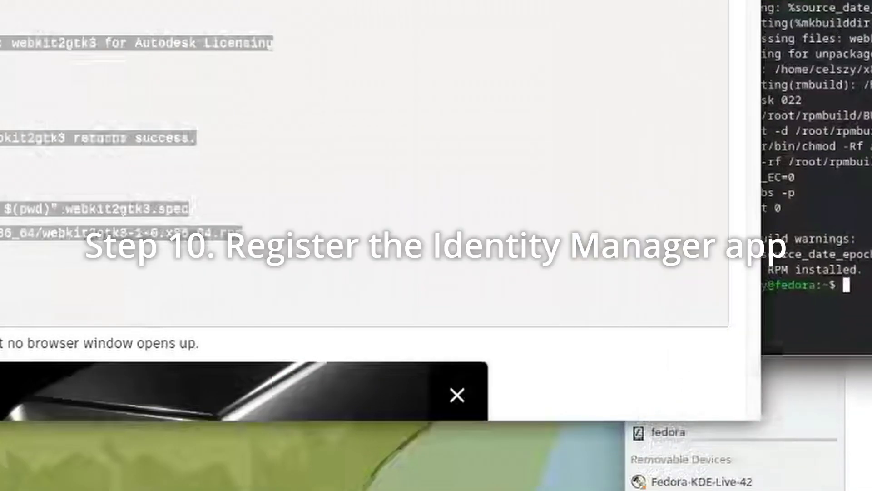
scroll(500, 0, "down", 5)
scroll(615, 128, "down", 5)
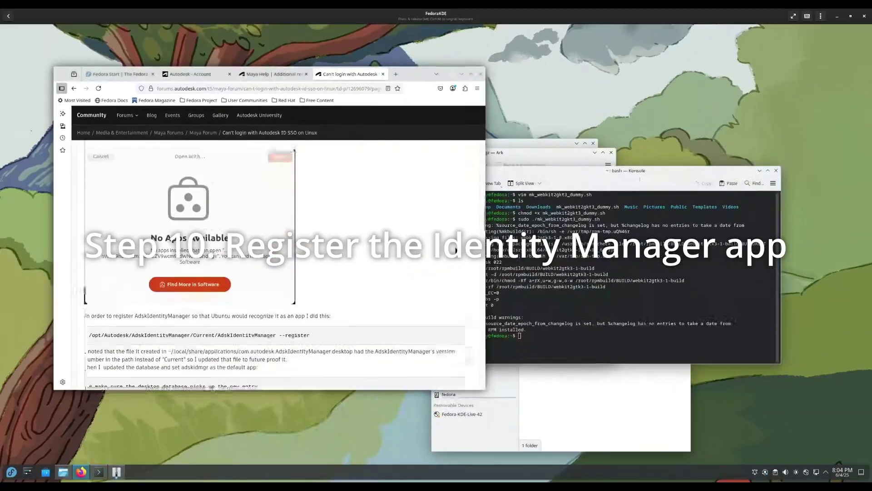
scroll(455, 250, "down", 5)
left_click(771, 283)
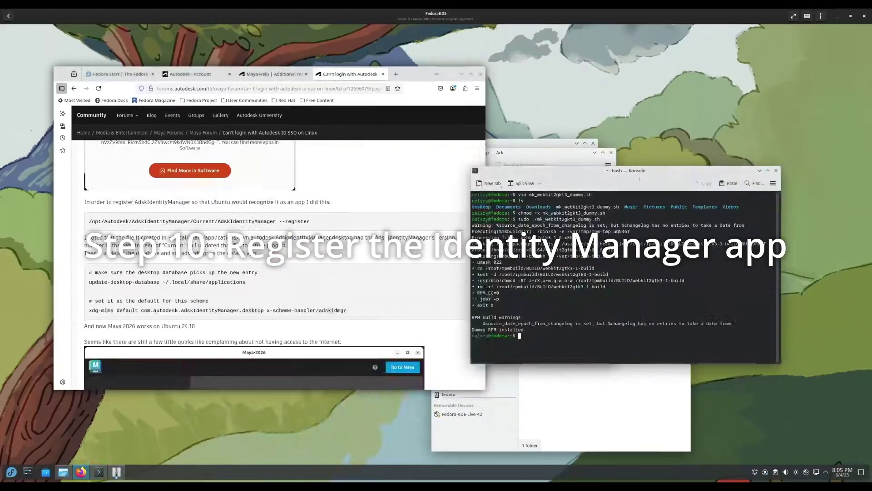
left_click(340, 223)
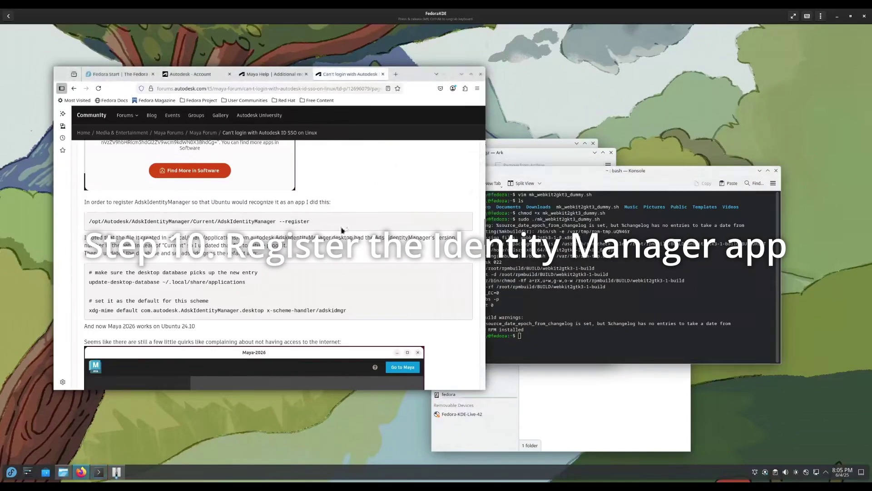
triple_click(273, 220)
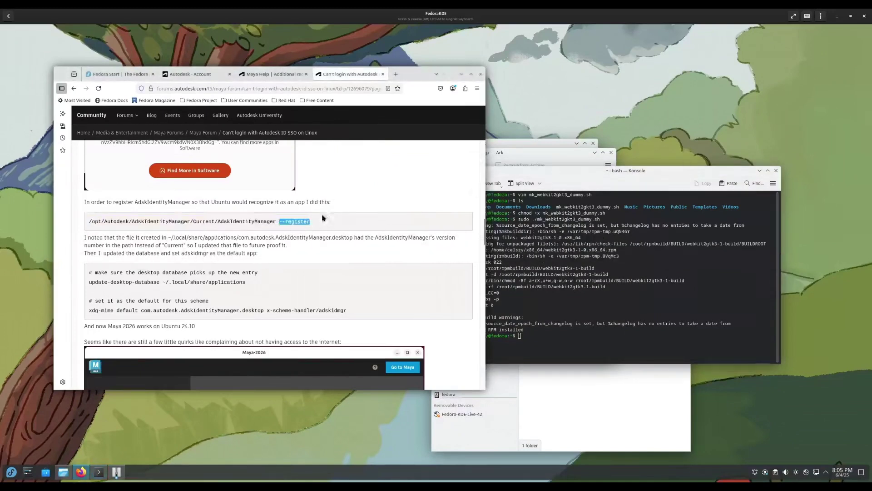
left_click_drag(323, 221, 87, 226)
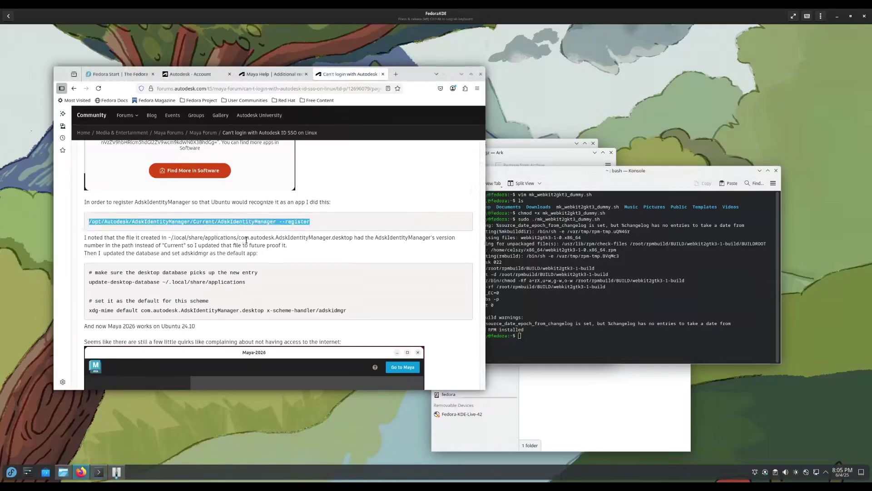
Paste the selected AdskIdentityManager --register command into Konsole, run it, and interrupt it to get the prompt back
left_click(517, 338)
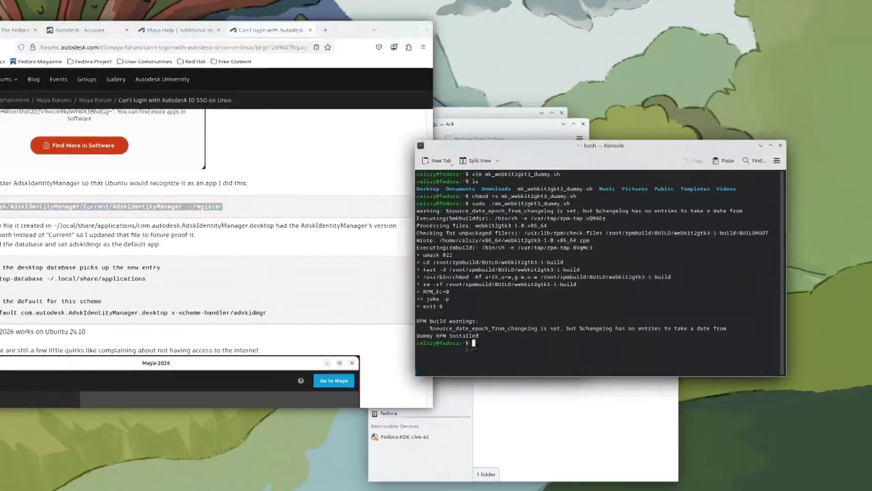
middle_click(473, 343)
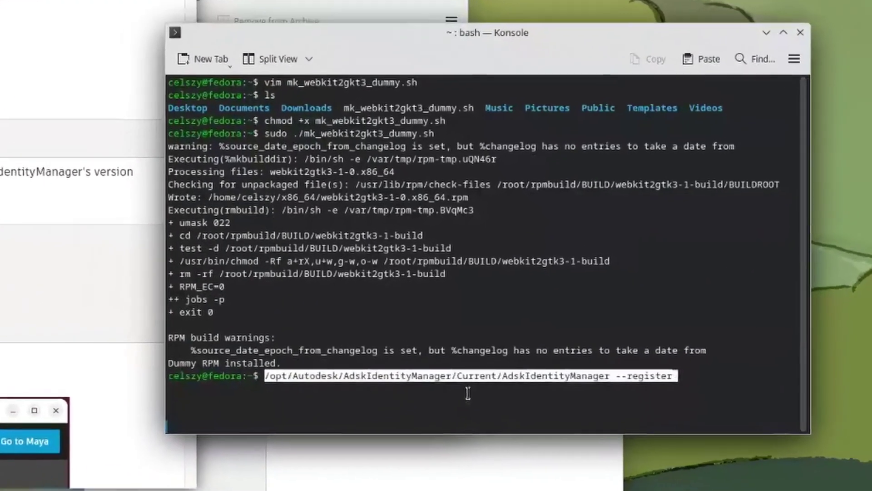
key("Return")
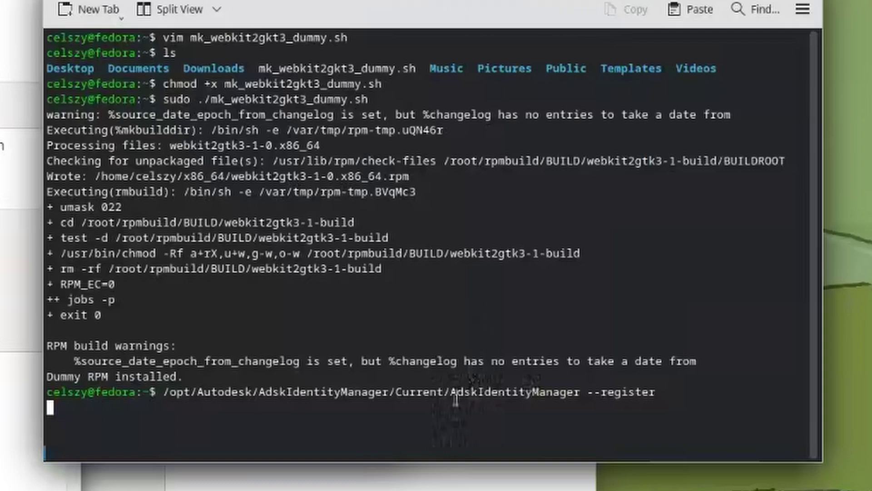
key("ctrl+c")
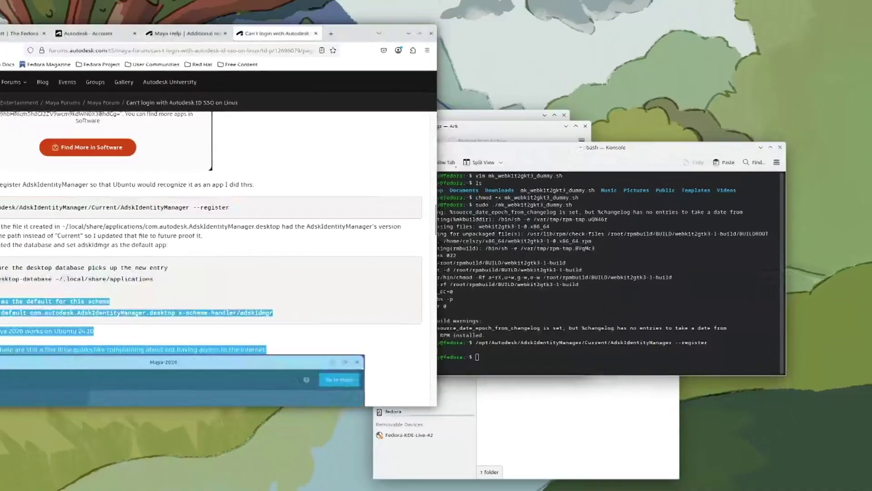
Review the forum post's update-desktop-database ~/.local/share/applications and xdg-mime default commands for the adskidmgr scheme
left_click_drag(273, 310, 92, 282)
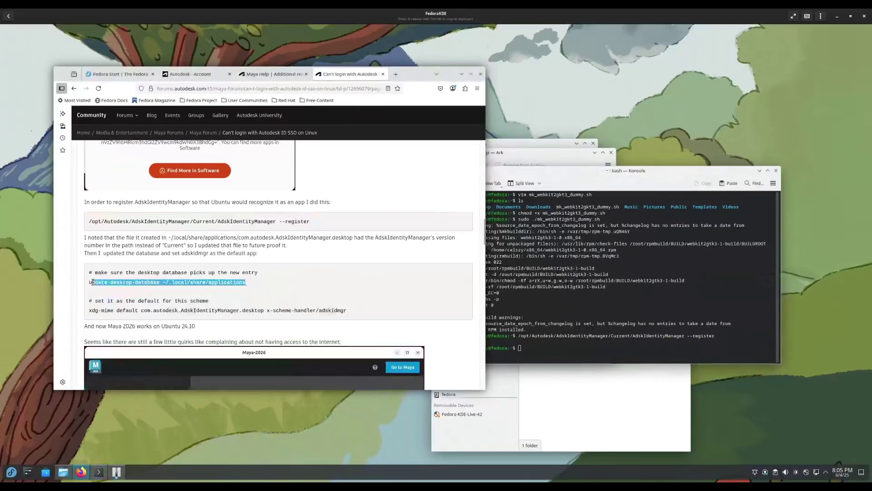
left_click(293, 288)
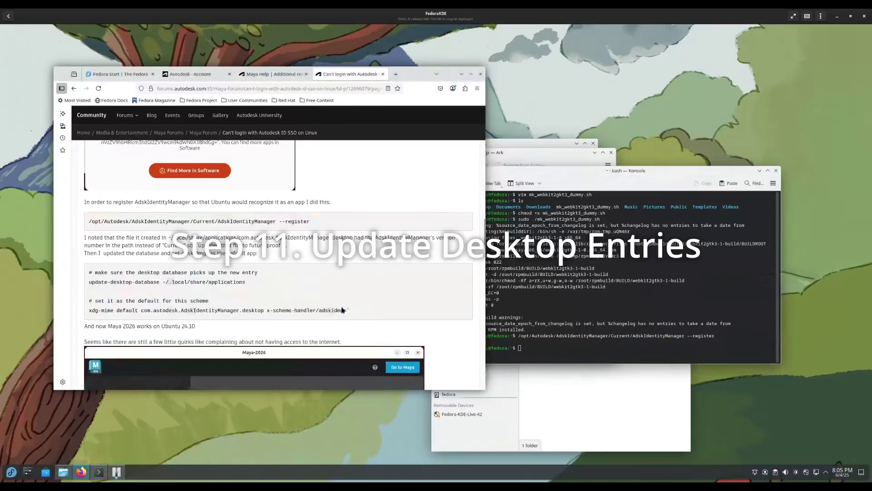
left_click_drag(346, 310, 89, 310)
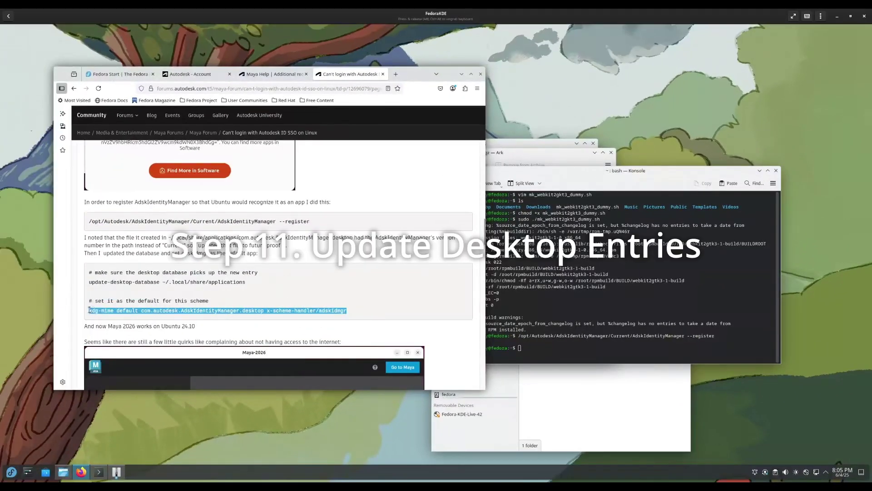
left_click(249, 304)
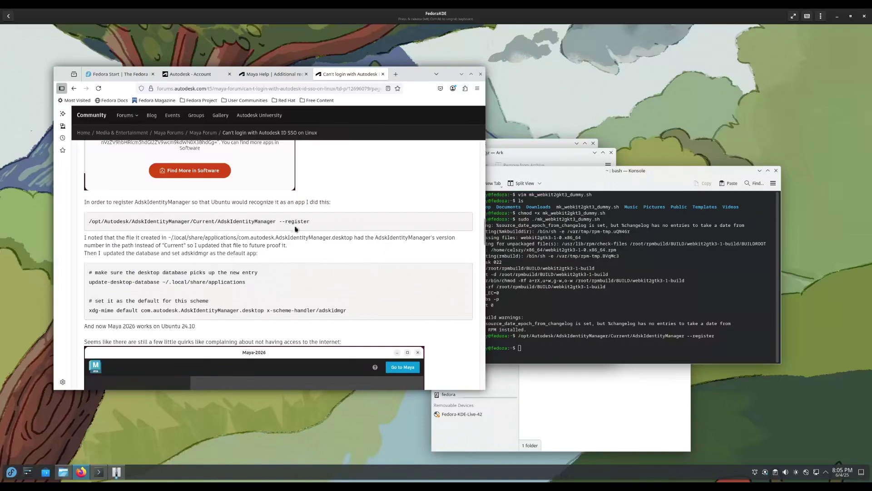
Launch Maya from Konsole with the maya command
left_click(593, 308)
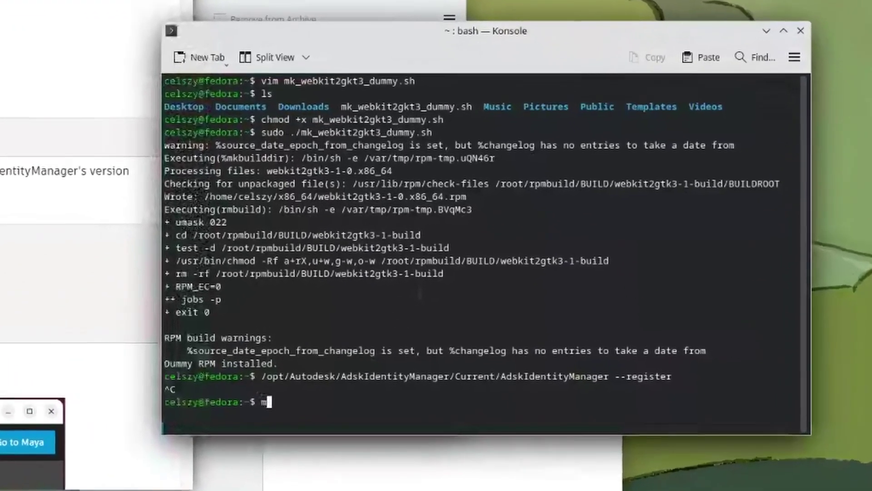
type("maya")
key("Return")
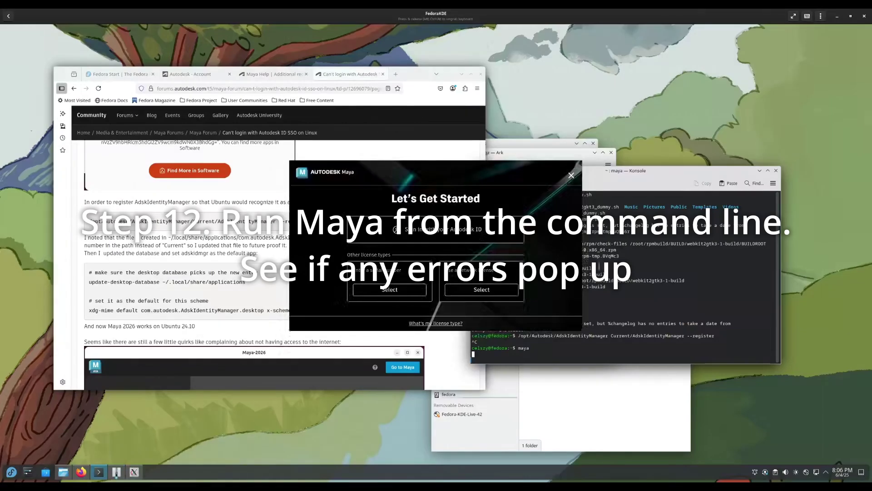
Sign in with the Autodesk ID, continue to the product from the browser, and allow the adskidmgr link to open with Autodesk Identity Manager
left_click(386, 236)
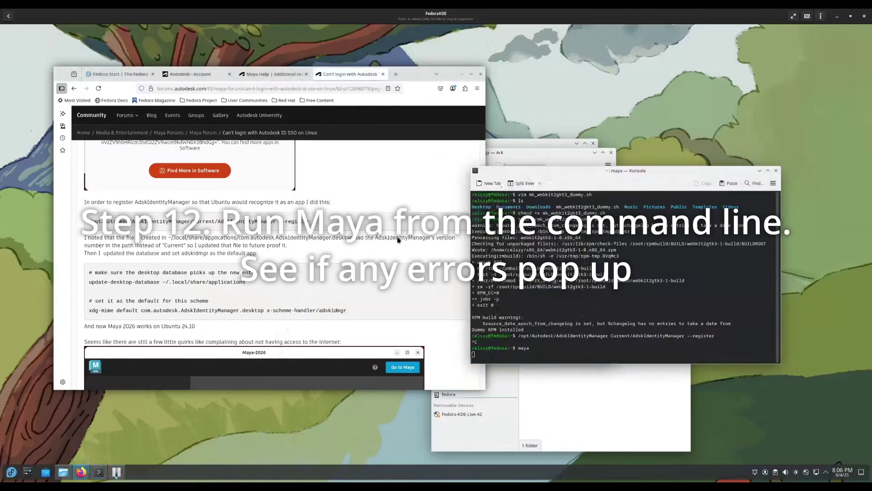
left_click_drag(402, 77, 344, 84)
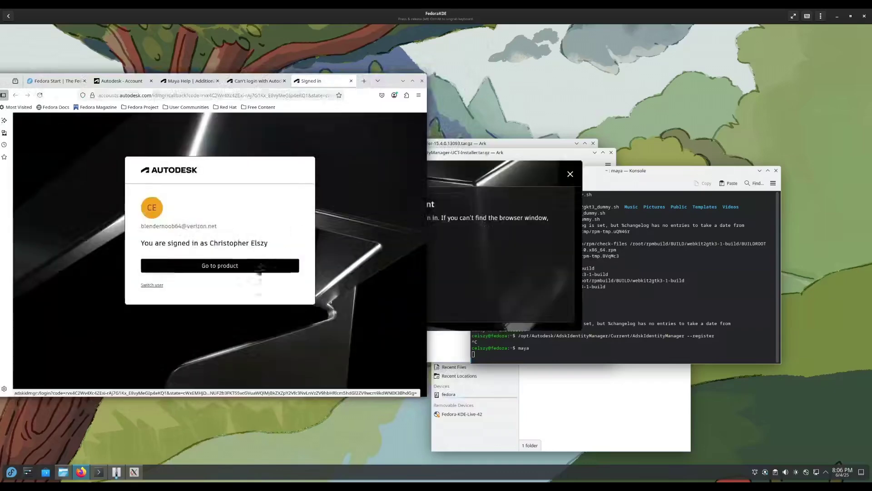
left_click(253, 270)
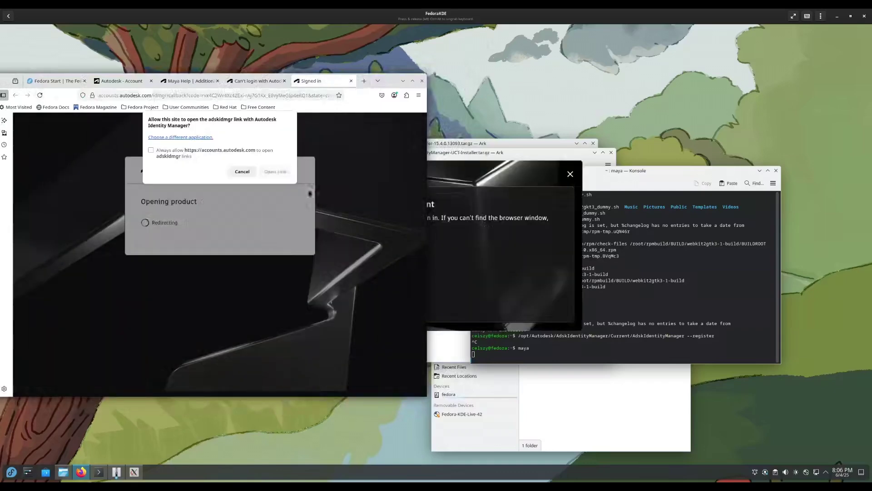
left_click(277, 172)
left_click(456, 239)
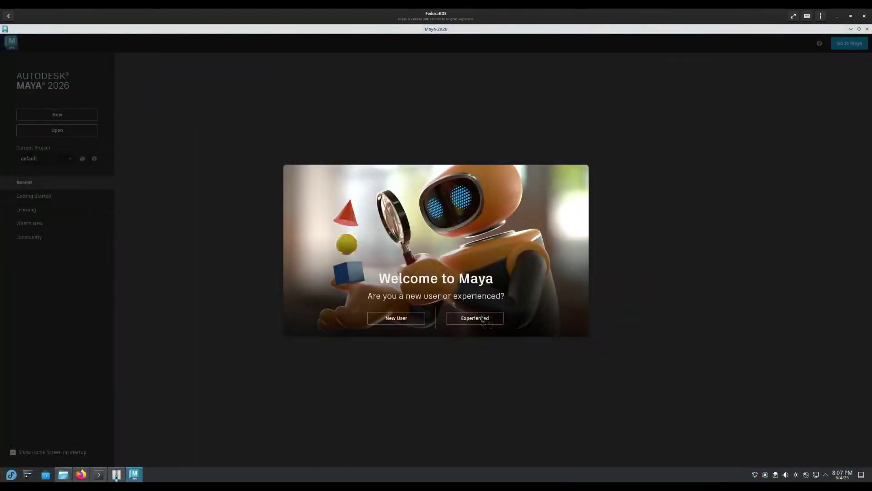
Choose the Experienced user option in Maya's welcome dialog and create a new scene without saving the untitled one
left_click(484, 320)
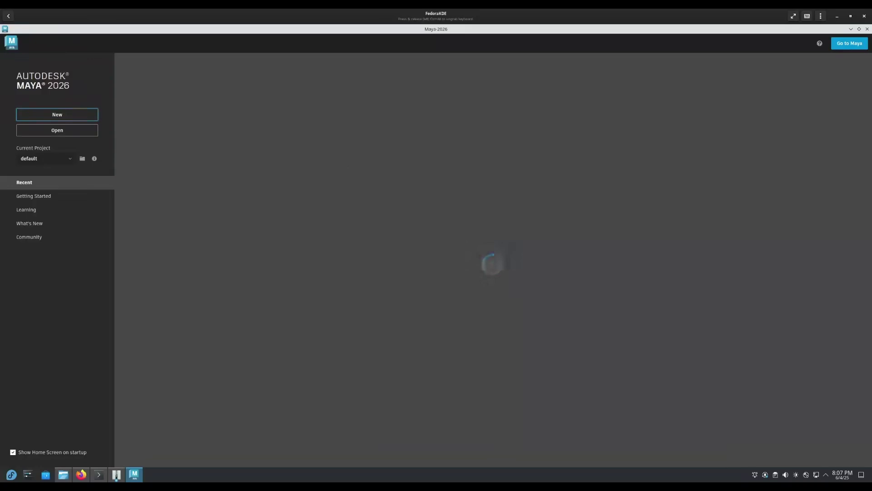
left_click(56, 116)
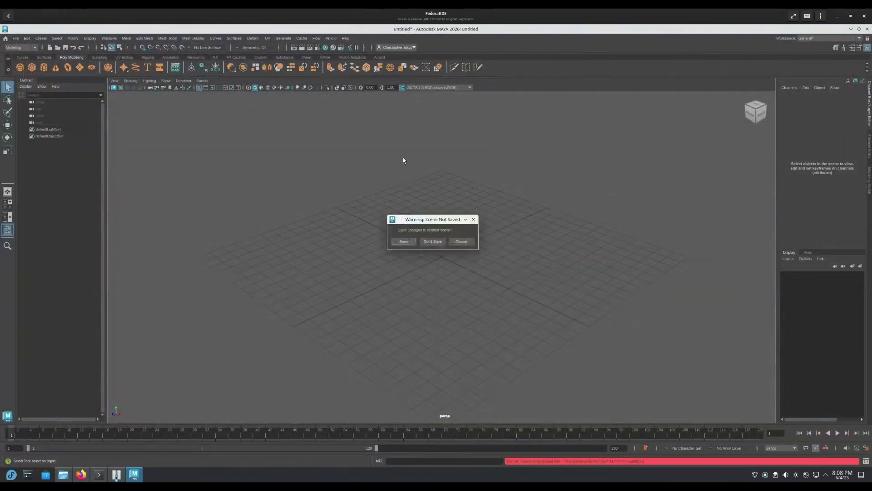
left_click(430, 253)
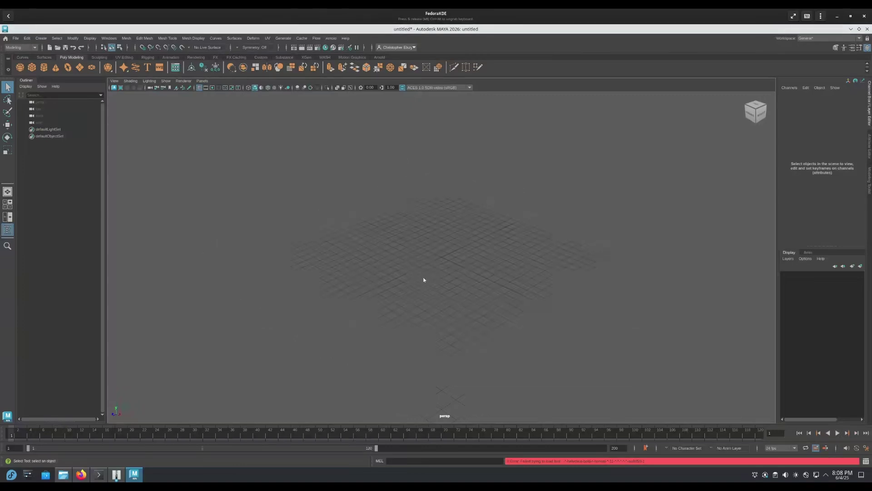
Create a polygon cube at the centre of the grid in the perspective view
right_click(451, 236)
left_click(451, 252)
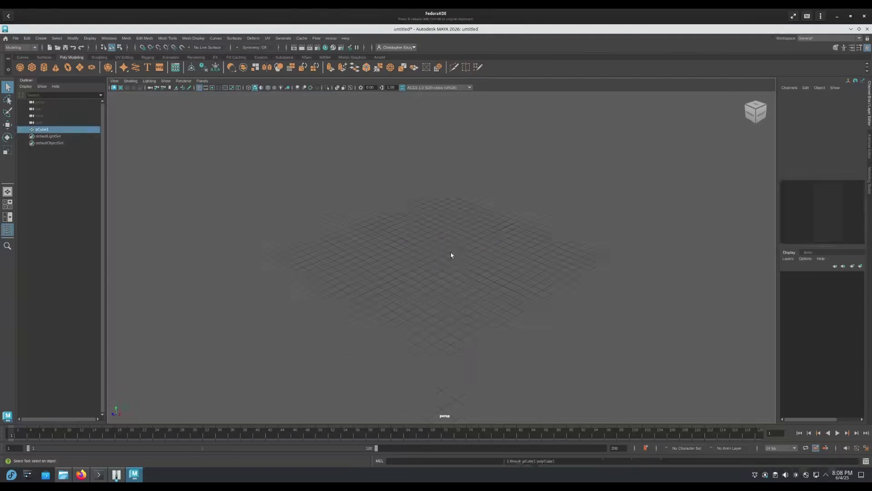
scroll(482, 251, "up", 4)
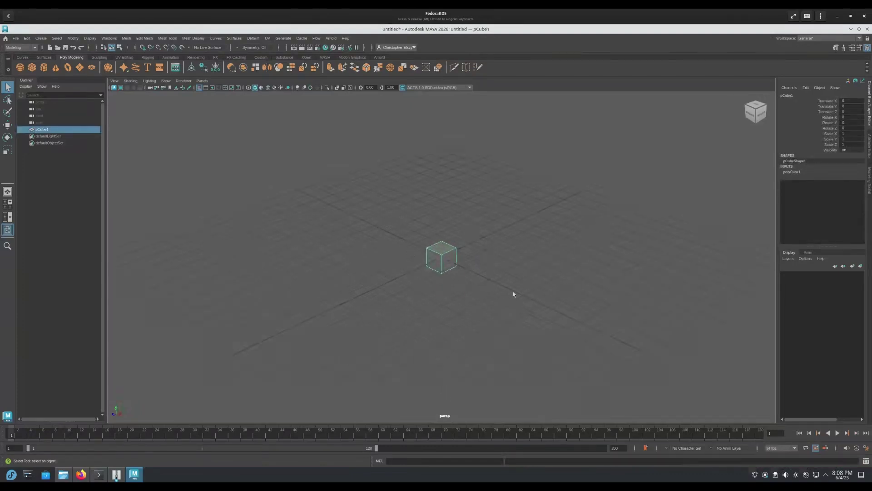
scroll(513, 294, "down", 1)
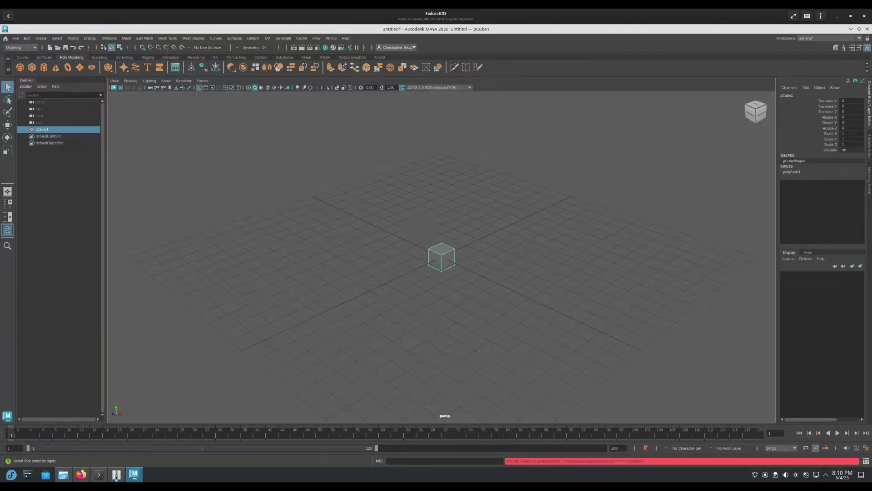
Check Maya's startup output in Konsole for errors, and search the desktop's application launcher for maya
left_click(98, 474)
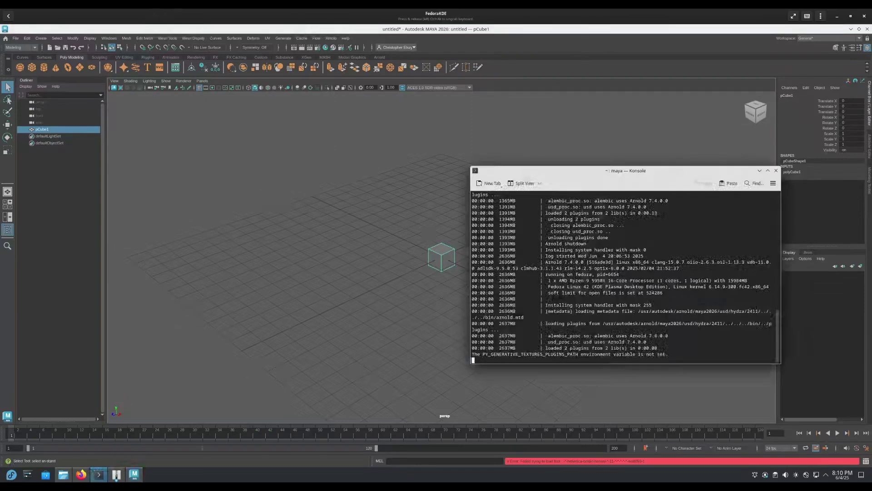
left_click(408, 326)
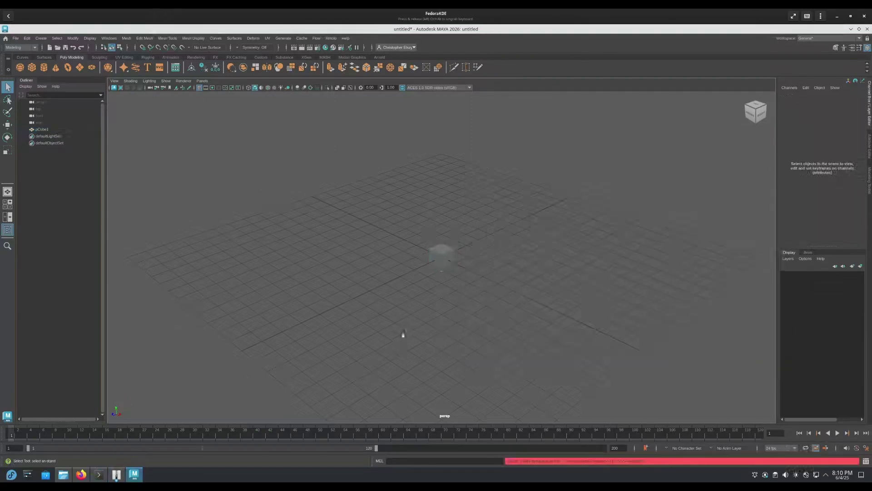
left_click(11, 474)
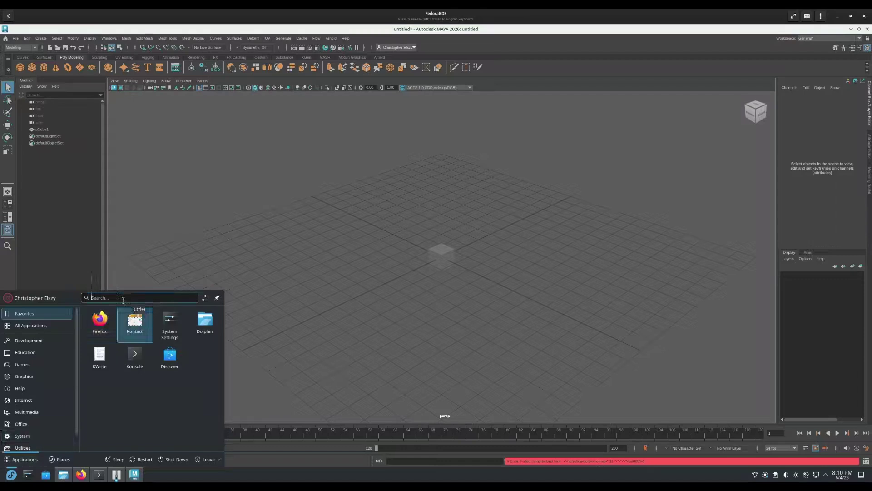
type("maya")
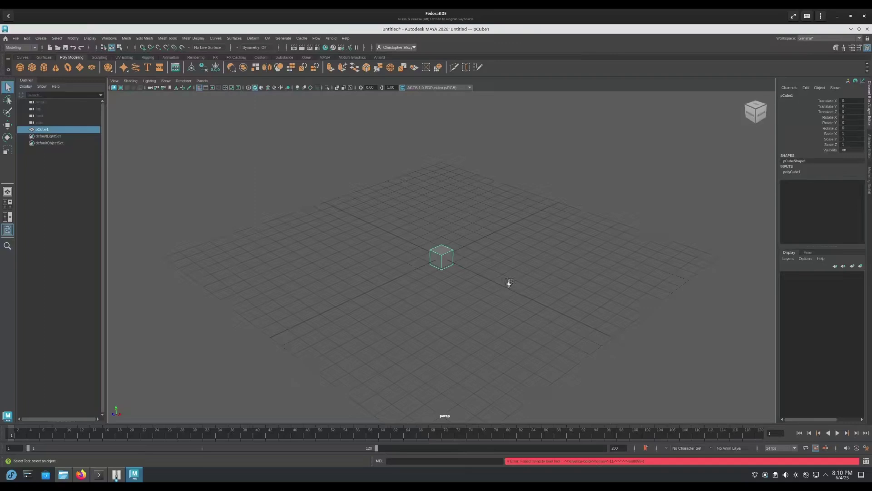
scroll(509, 285, "down", 2)
scroll(509, 285, "up", 3)
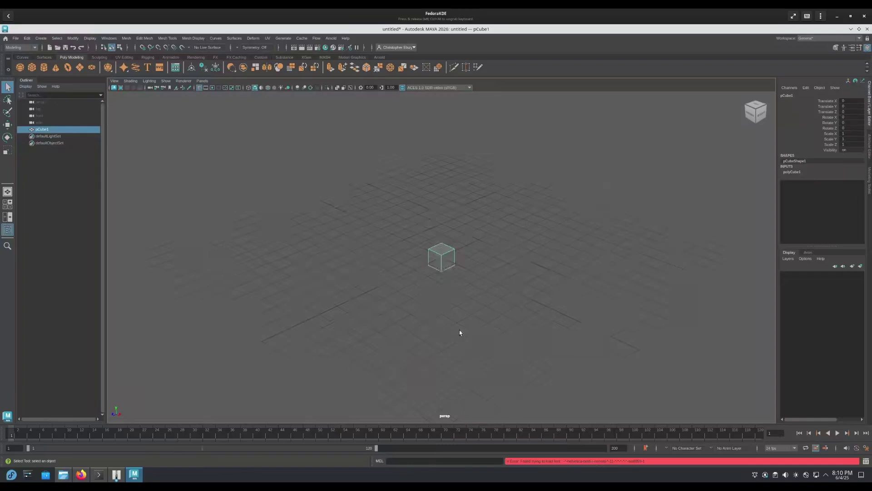